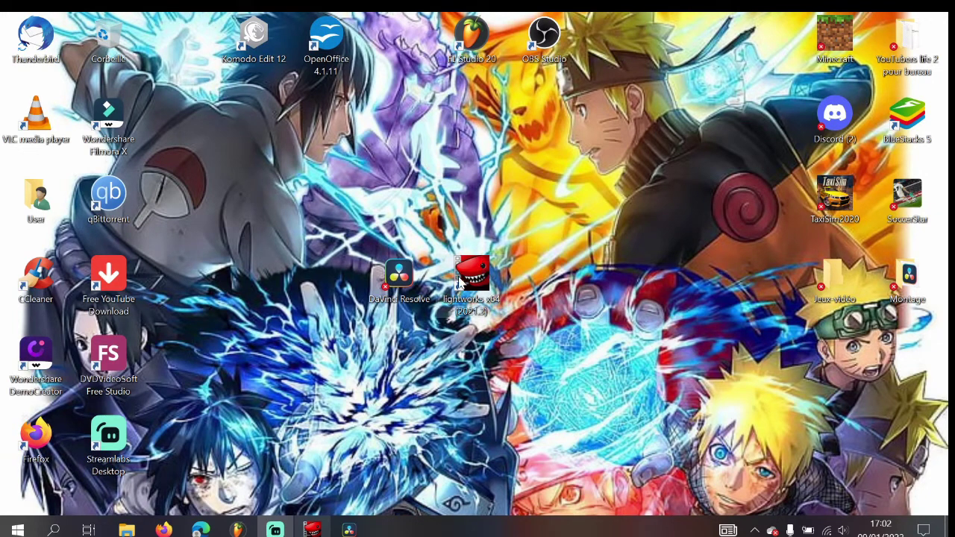
drag(459, 282, 510, 250)
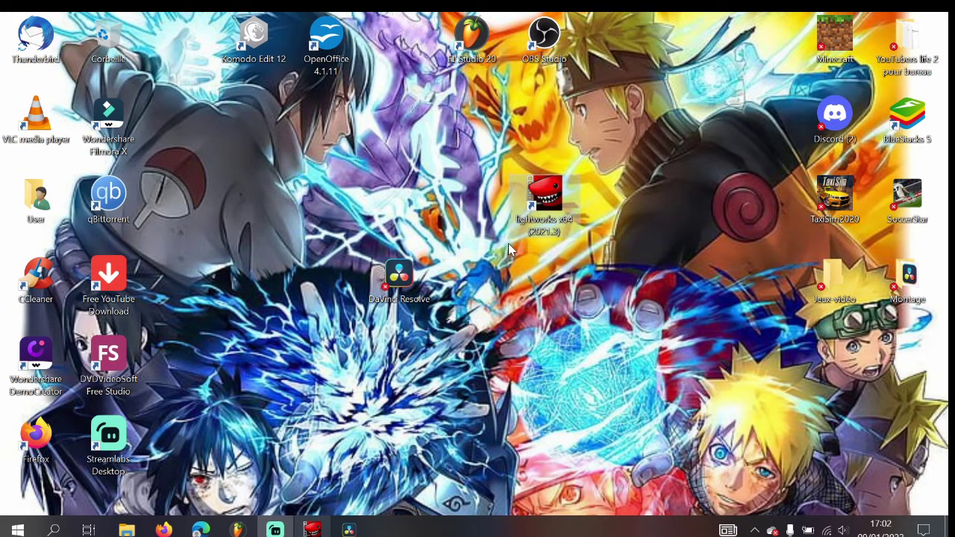
drag(547, 199, 473, 279)
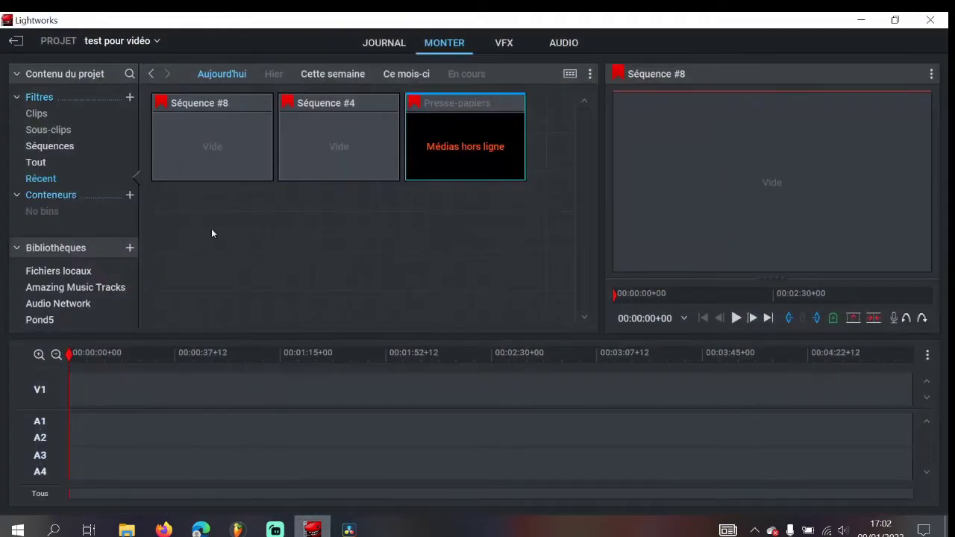
- Leave the open project and reopen "test pour vidéo" from the local projects
click(26, 43)
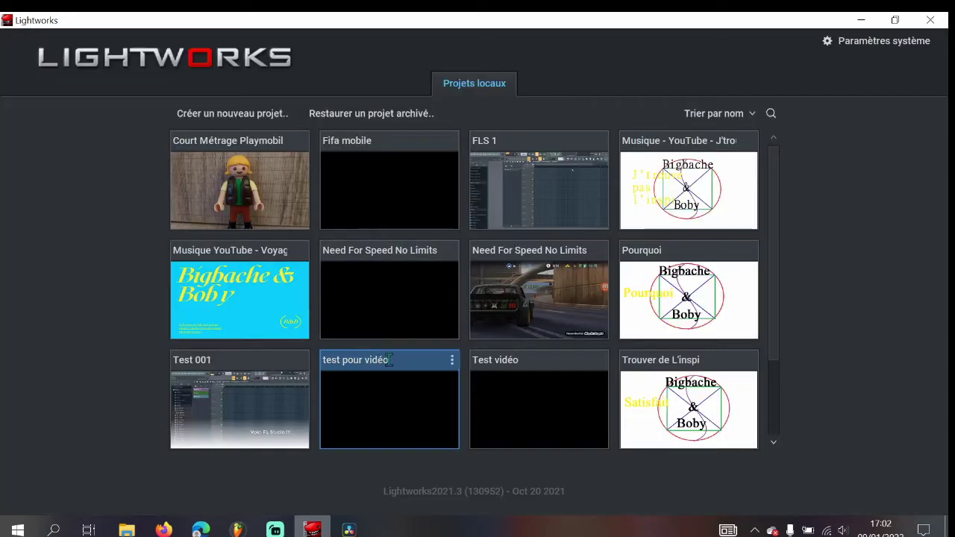
click(379, 393)
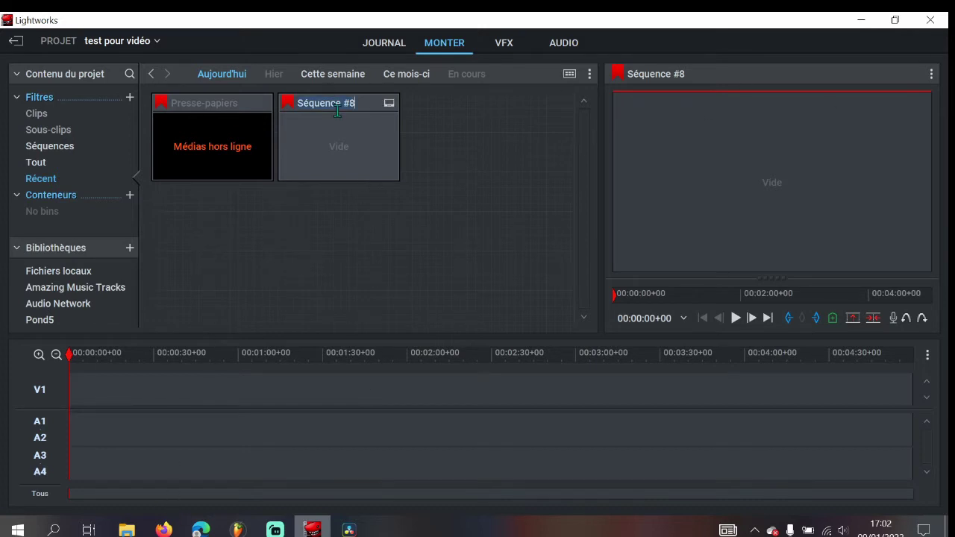
click(379, 179)
- Import the "Jaune, Blanc et Noir Avant-garde Maximalisme" MP4 from the Téléchargements folder into the project
click(133, 529)
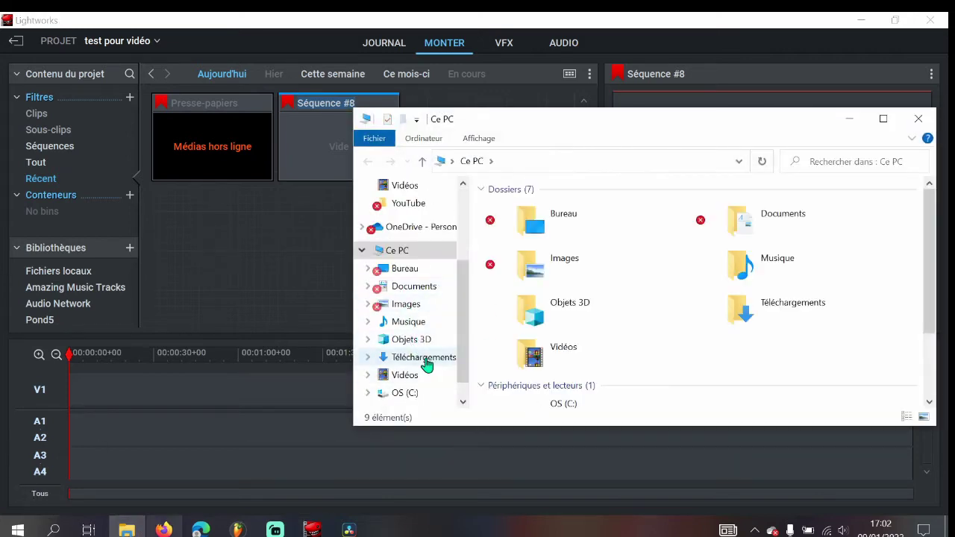
click(423, 357)
drag(548, 266, 243, 254)
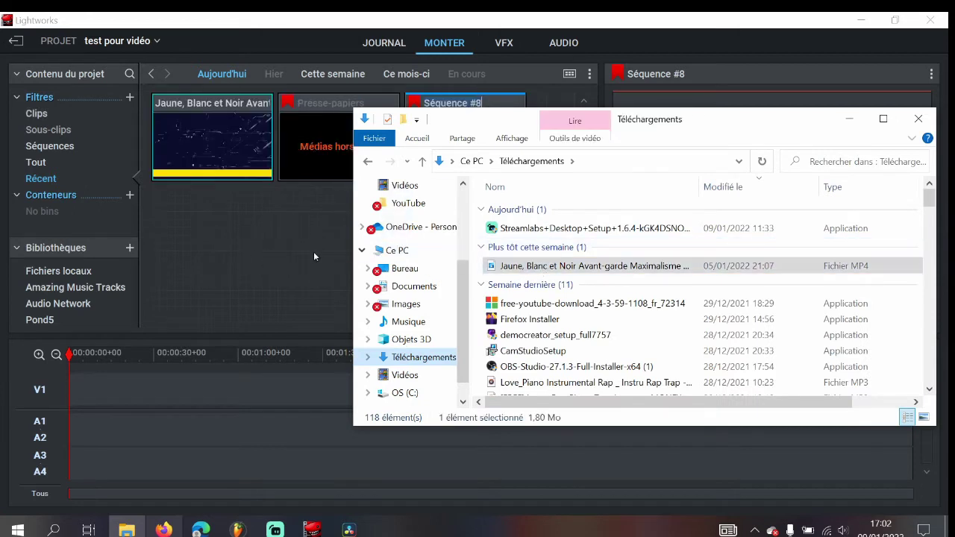
click(848, 119)
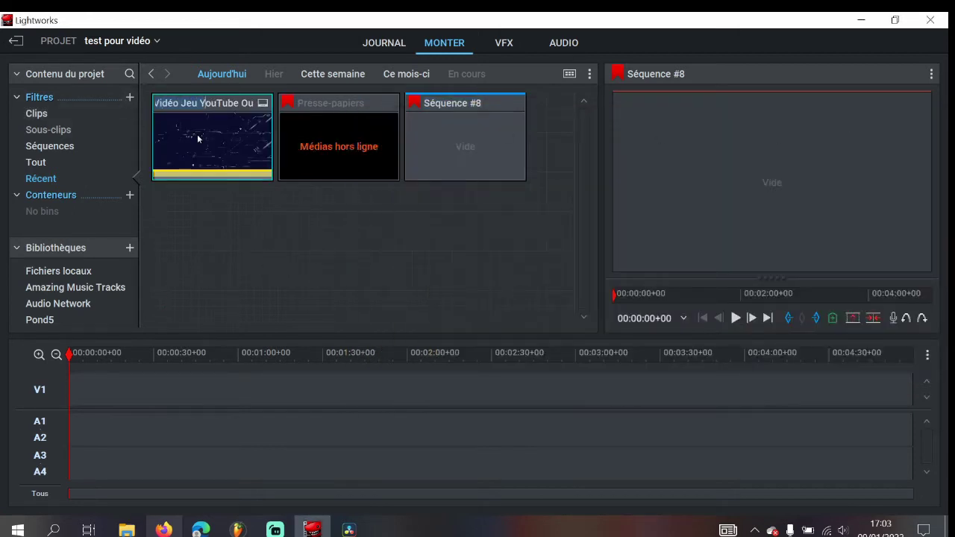
- Place the "Jaune, Blanc et Noir" clip at the start of the timeline on V1 and preview it, returning to the beginning
drag(198, 141, 68, 408)
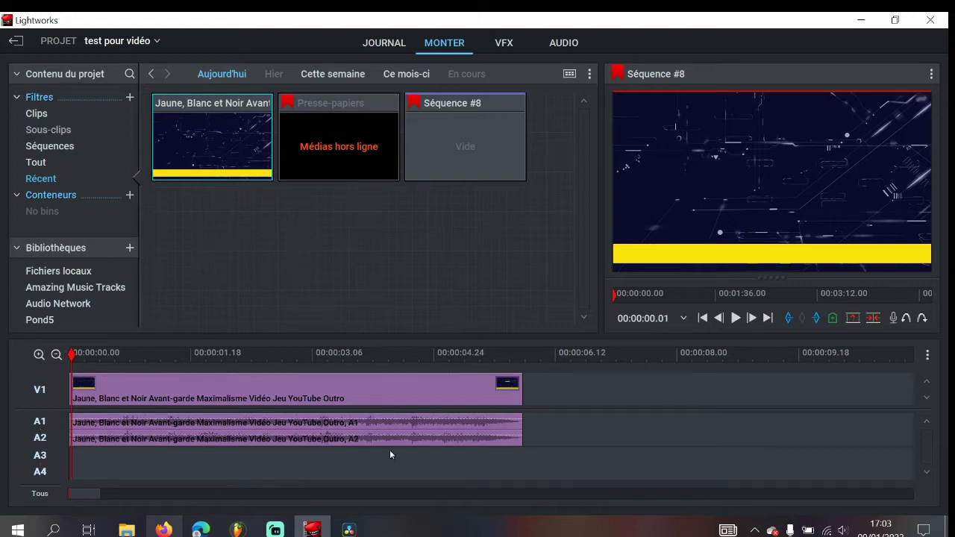
scroll(390, 454, down, 2)
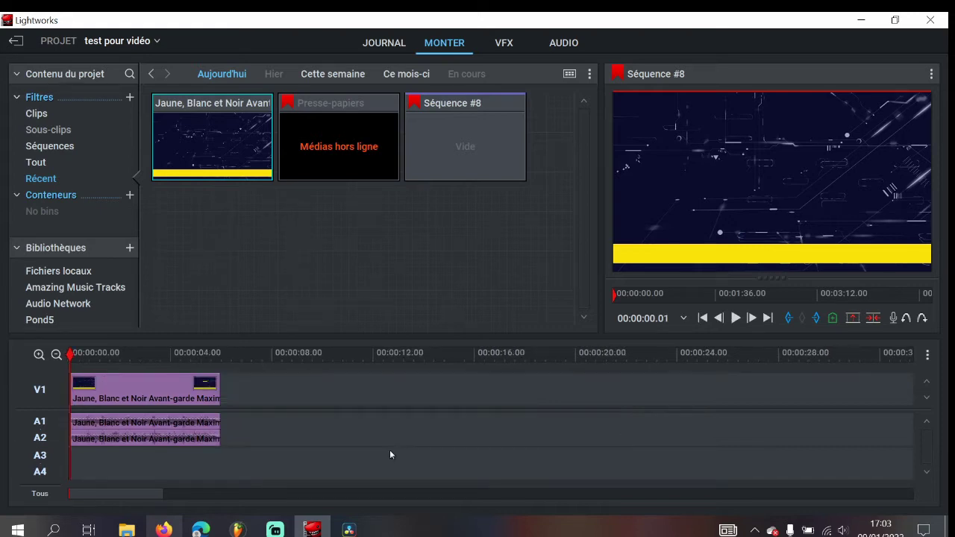
click(735, 319)
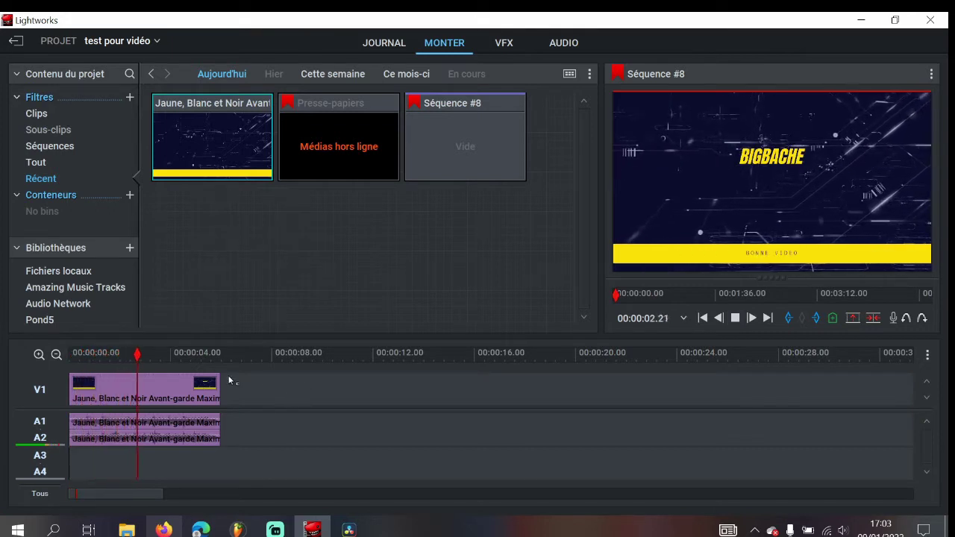
key(space)
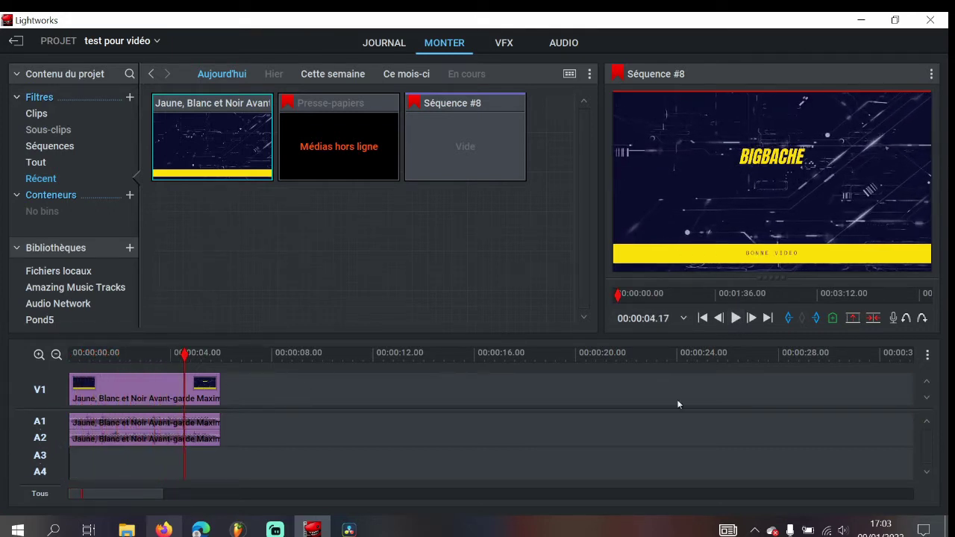
key(Home)
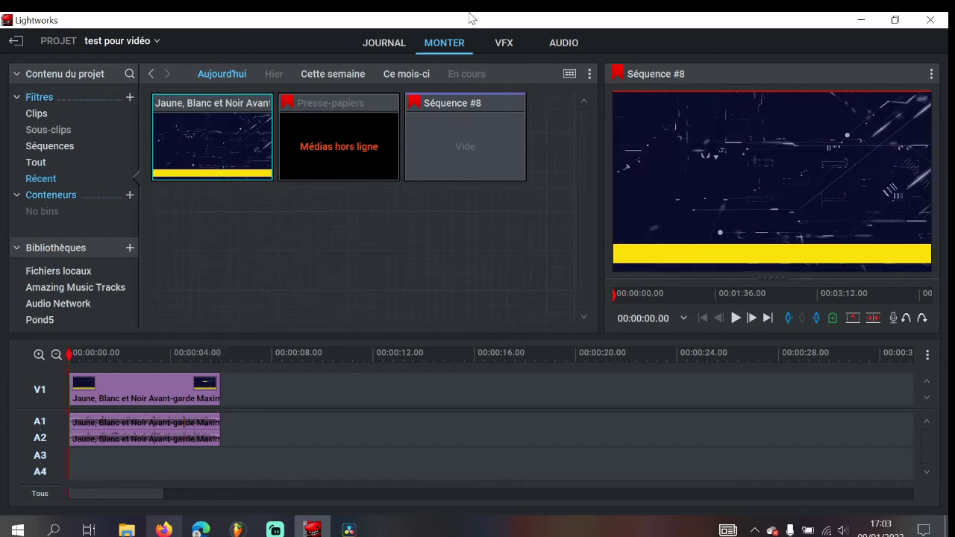
click(127, 529)
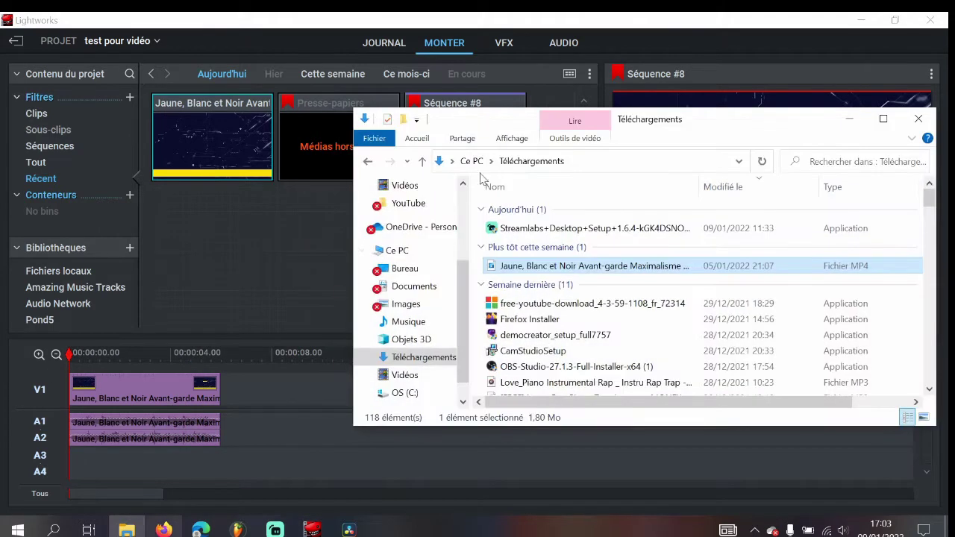
click(414, 286)
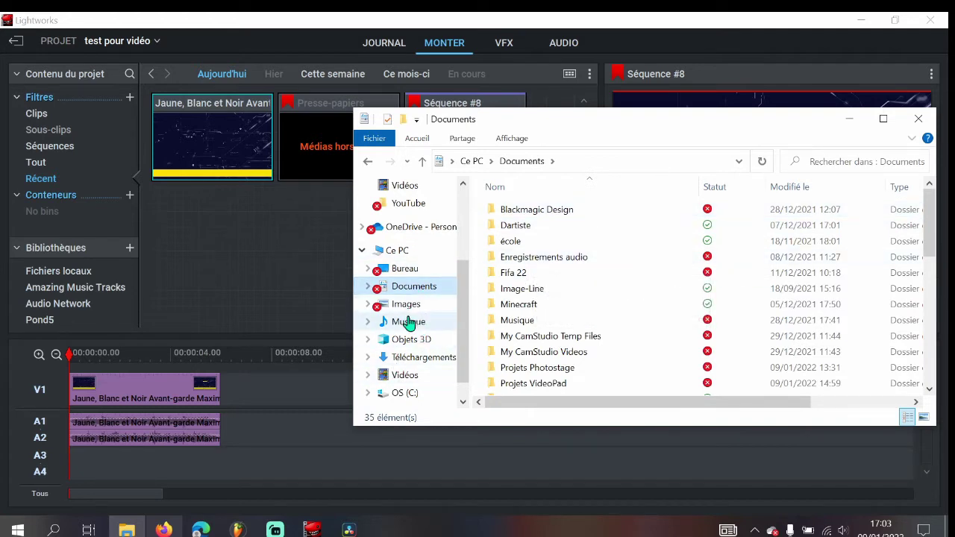
click(404, 185)
scroll(575, 260, down, 1)
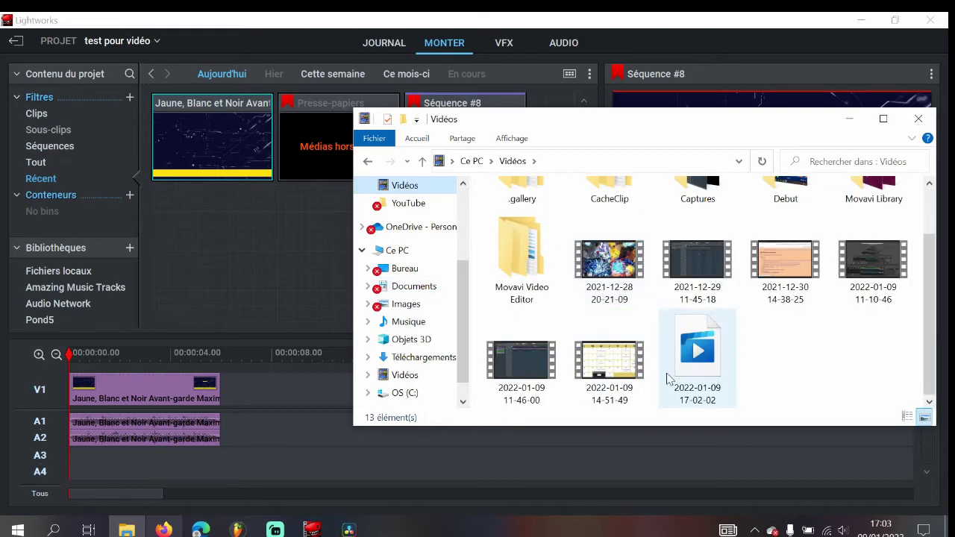
drag(610, 377, 256, 255)
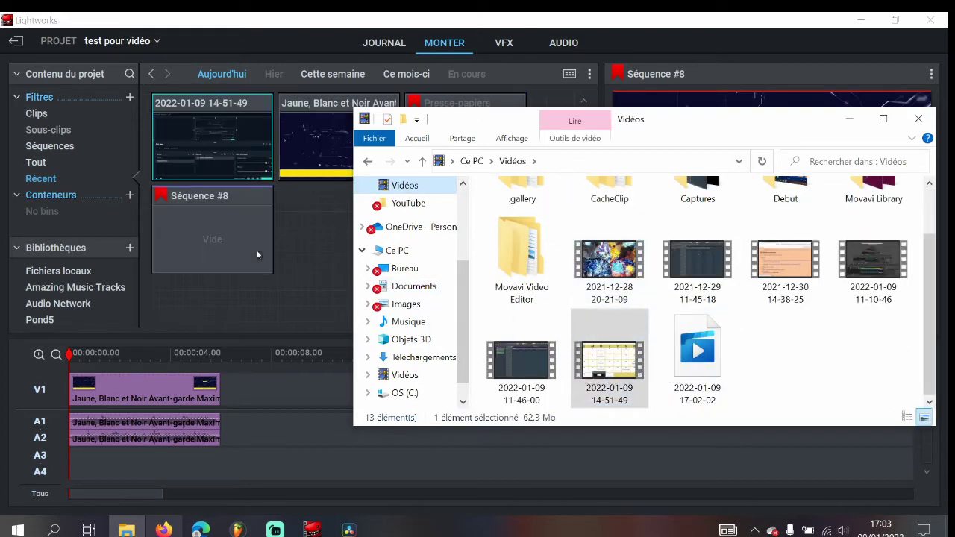
click(849, 119)
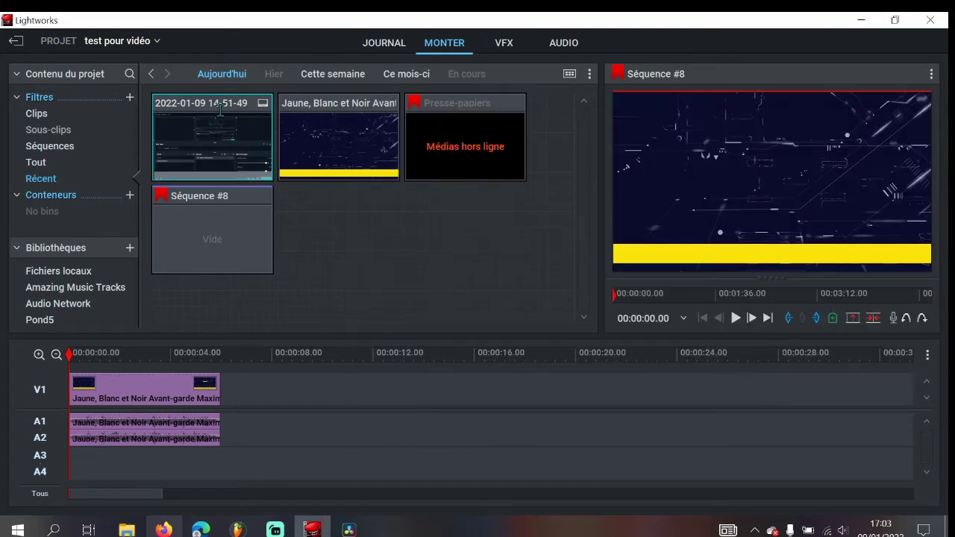
drag(220, 130, 246, 377)
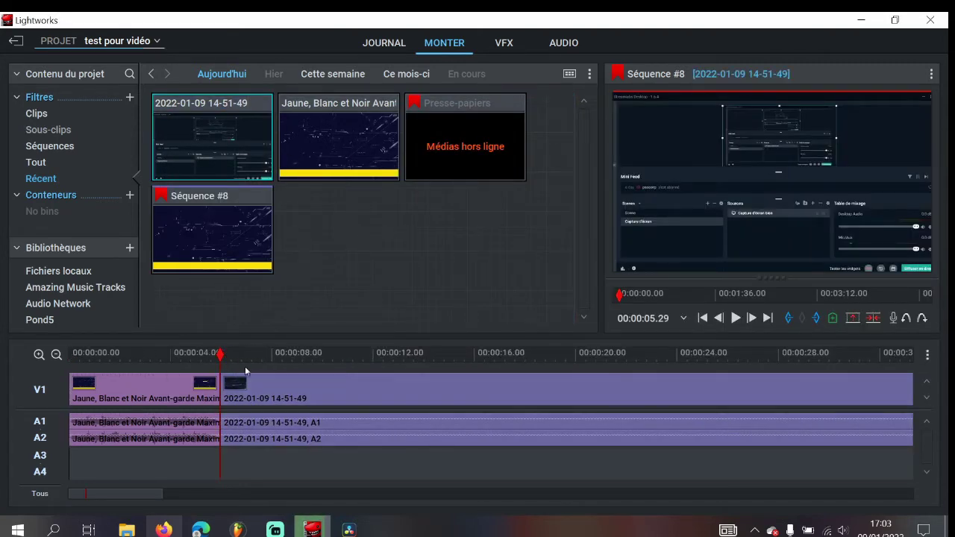
scroll(336, 391, up, 3)
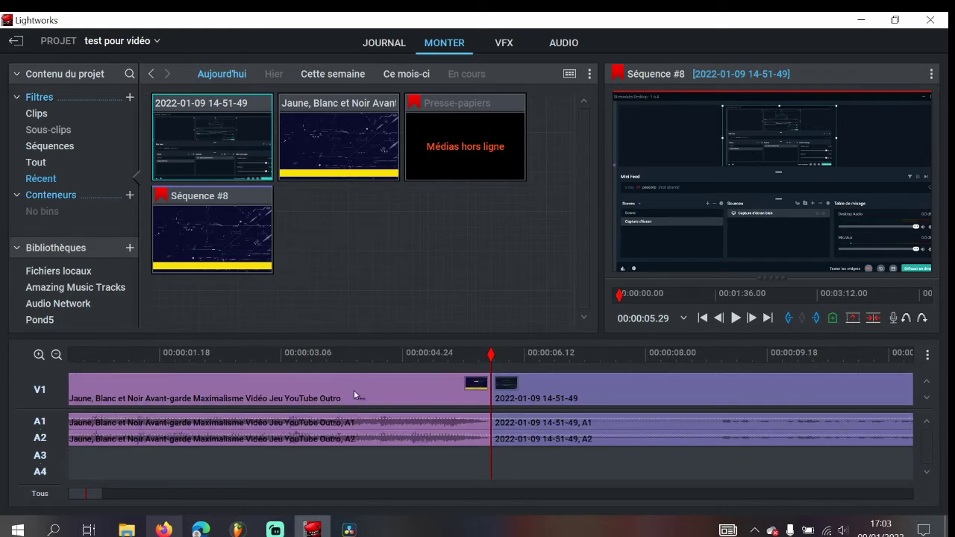
scroll(525, 384, up, 5)
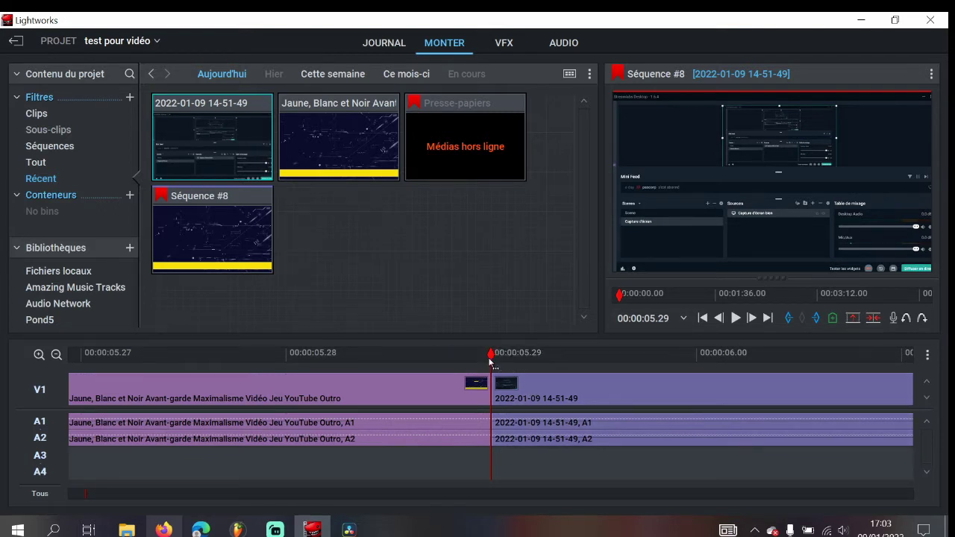
- Play the sequence from just before the junction of the two clips to review the opening of the second clip
drag(489, 355, 454, 355)
click(736, 318)
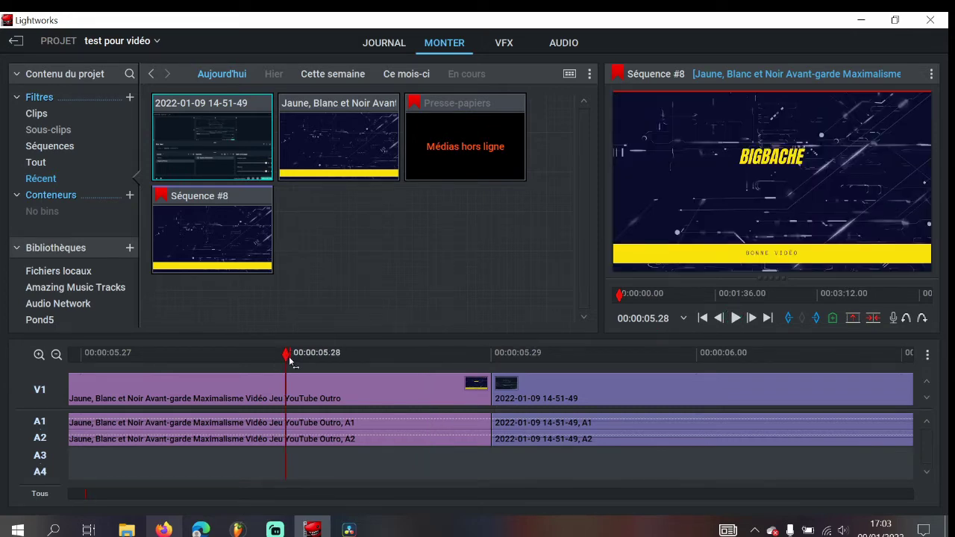
click(311, 357)
drag(314, 362, 415, 378)
key(space)
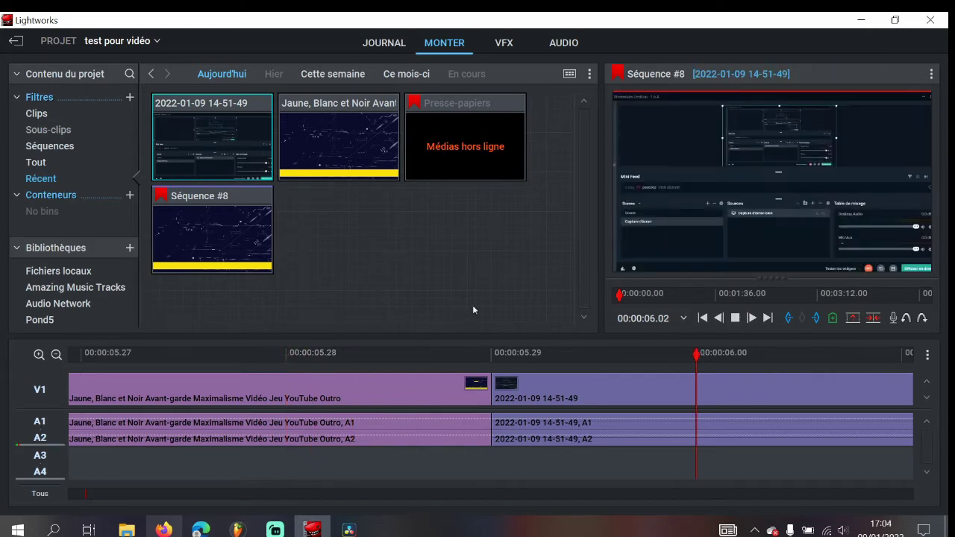
scroll(543, 386, down, 5)
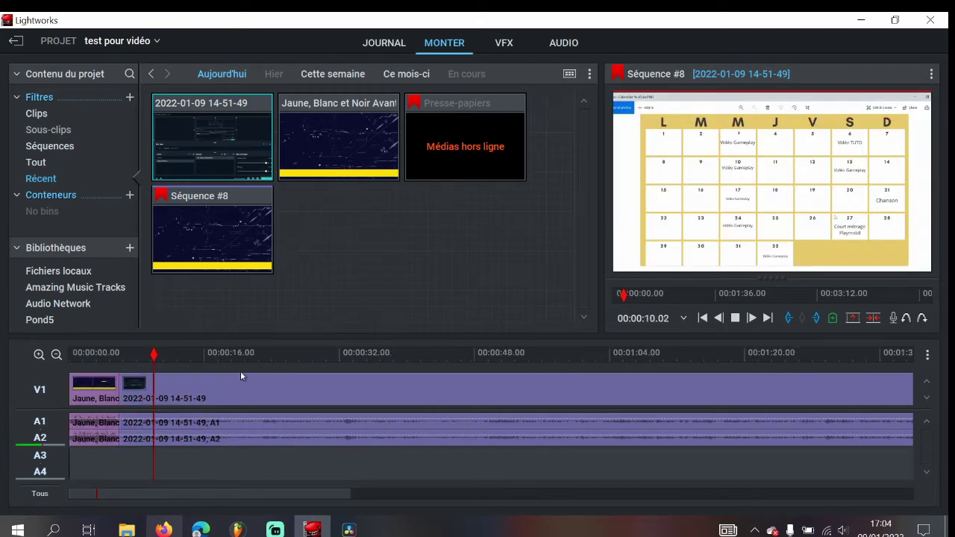
click(154, 355)
drag(154, 355, 118, 355)
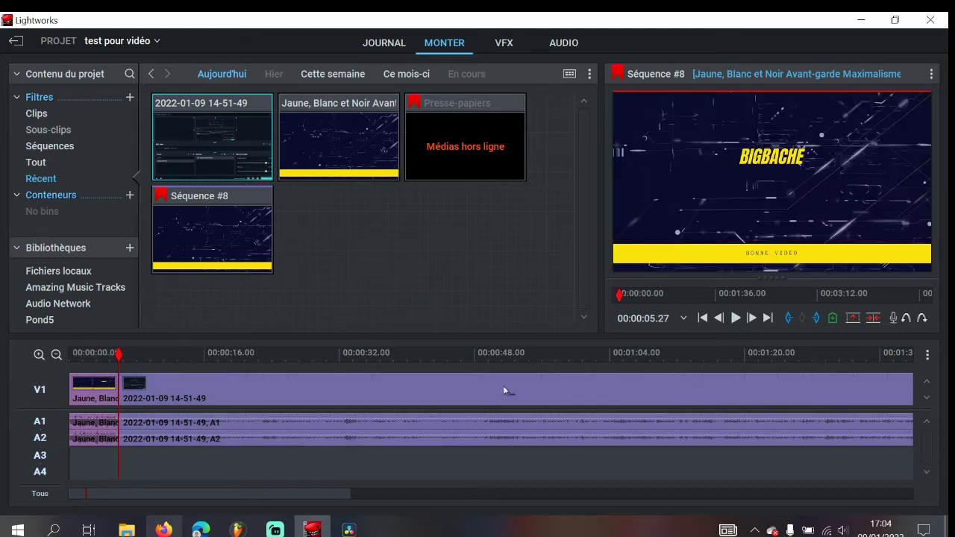
click(735, 317)
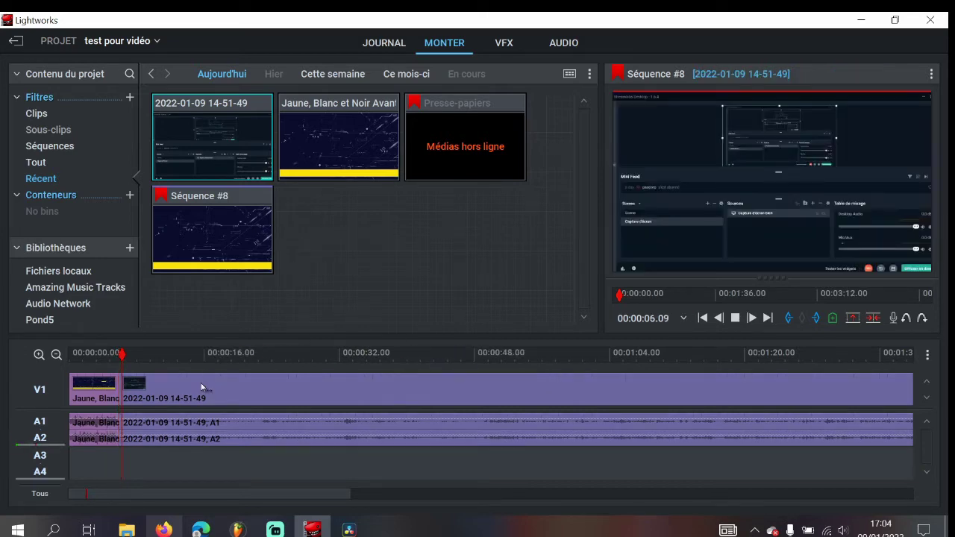
key(space)
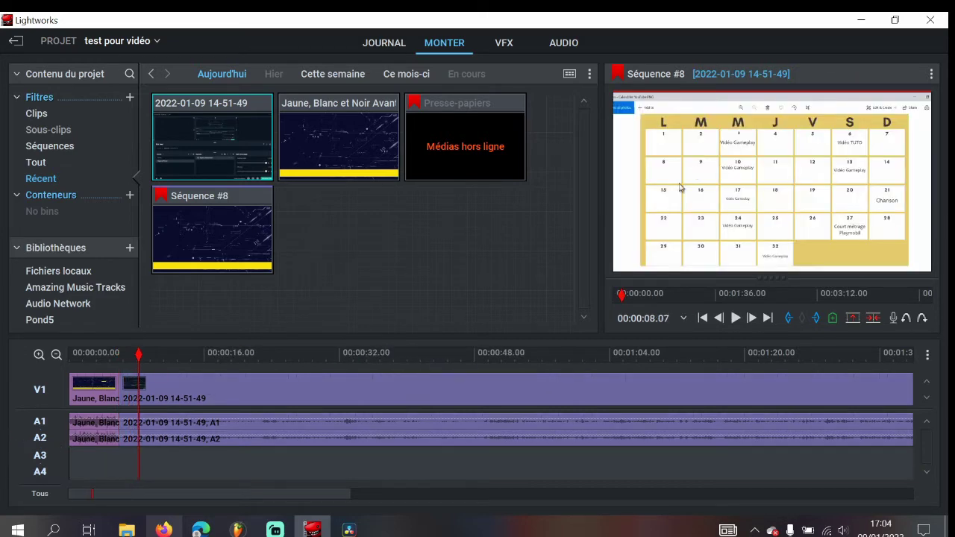
- Cut out the second clip's opening from its start at 00:00:05.29 to 00:00:08.24 and close the gap with the intro clip
scroll(138, 380, up, 6)
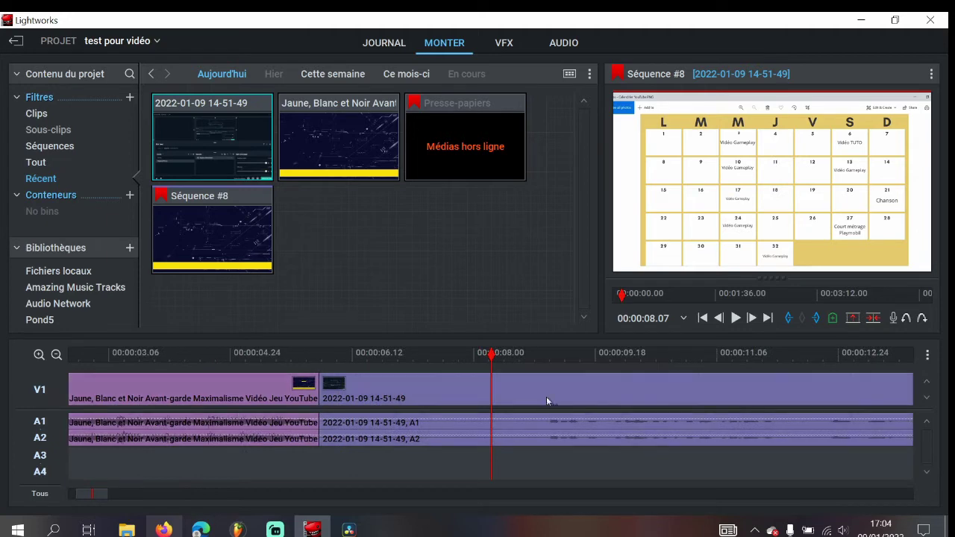
drag(491, 364, 534, 365)
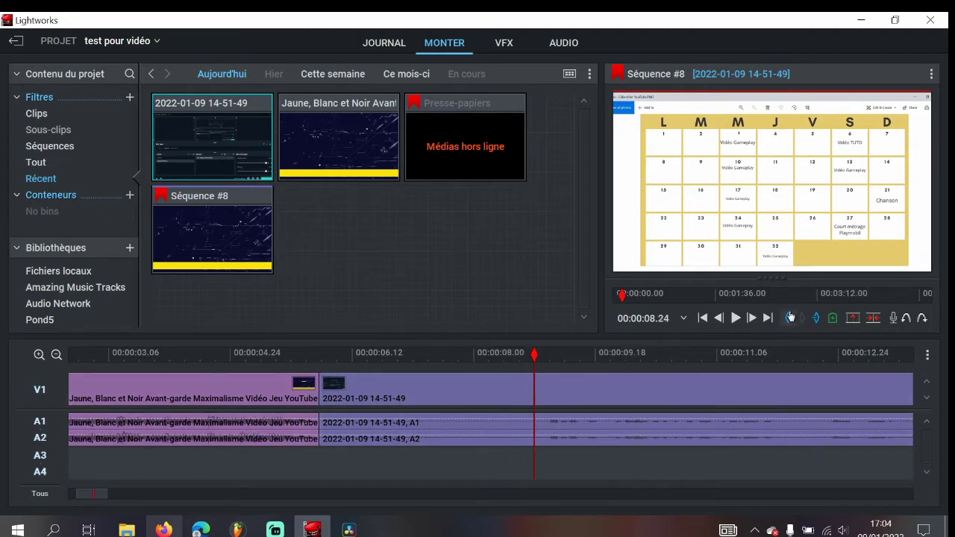
click(789, 318)
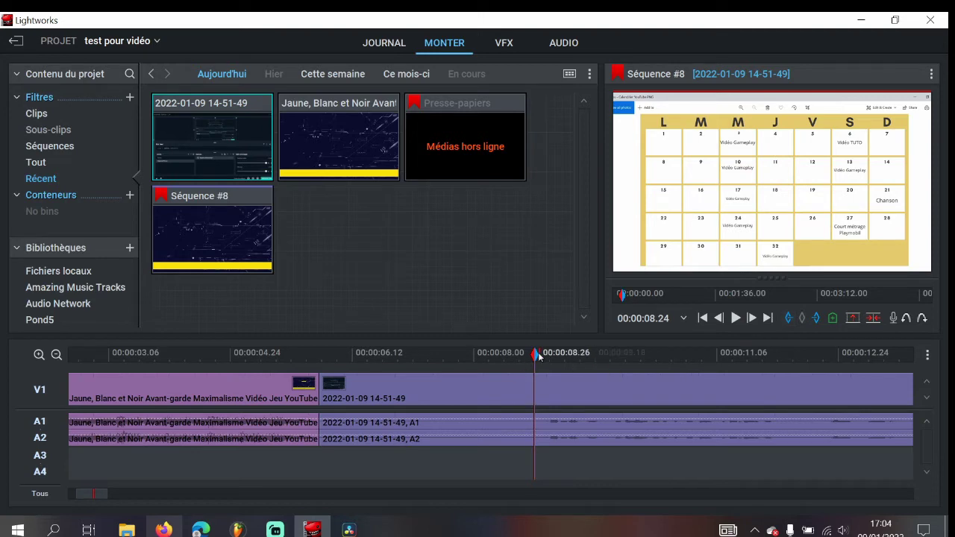
drag(538, 356, 319, 376)
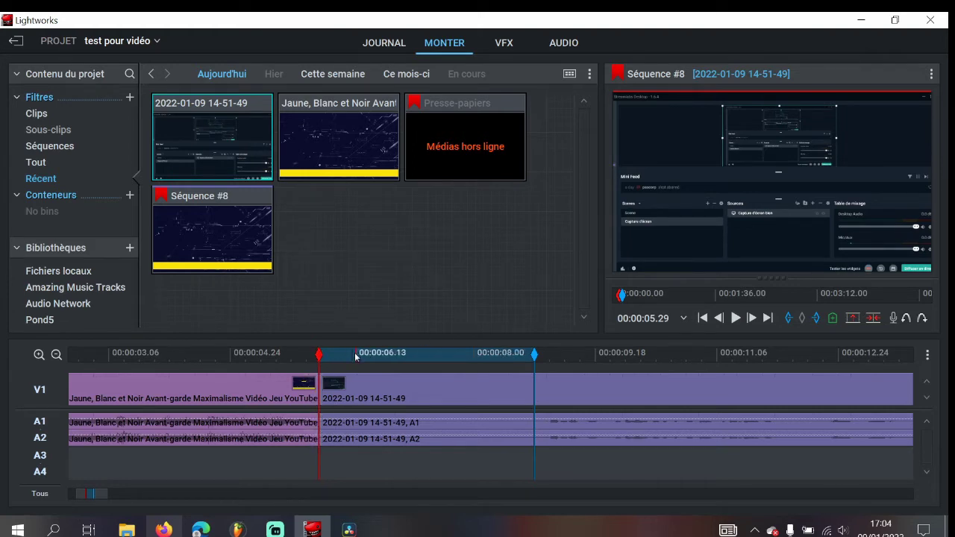
click(852, 319)
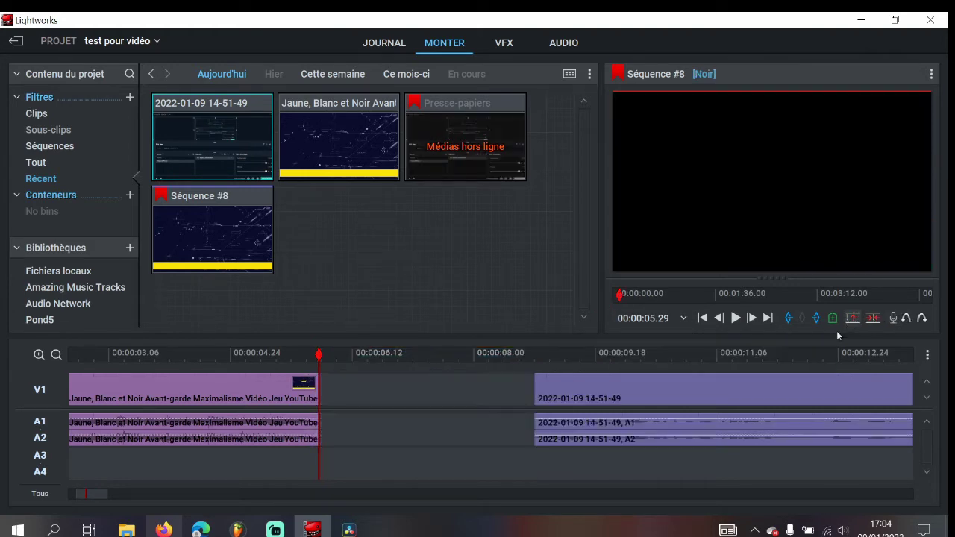
drag(656, 402, 422, 375)
- Play the sequence across the trimmed junction from about 00:00:05.06
click(280, 364)
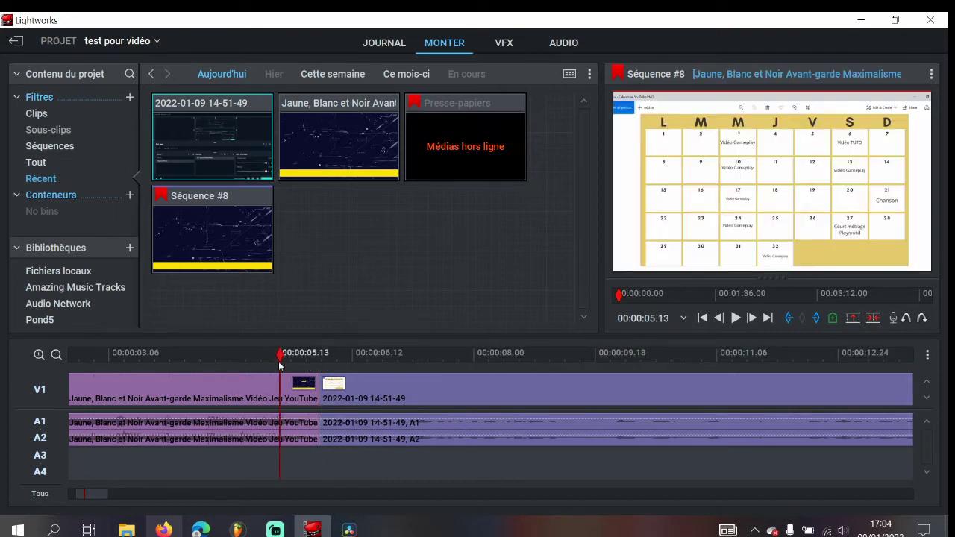
drag(280, 364, 261, 367)
key(space)
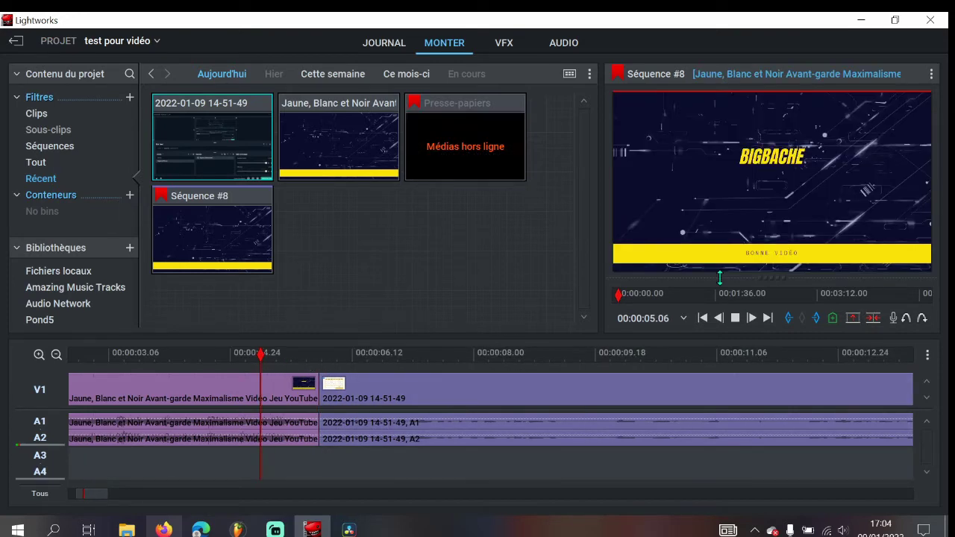
key(space)
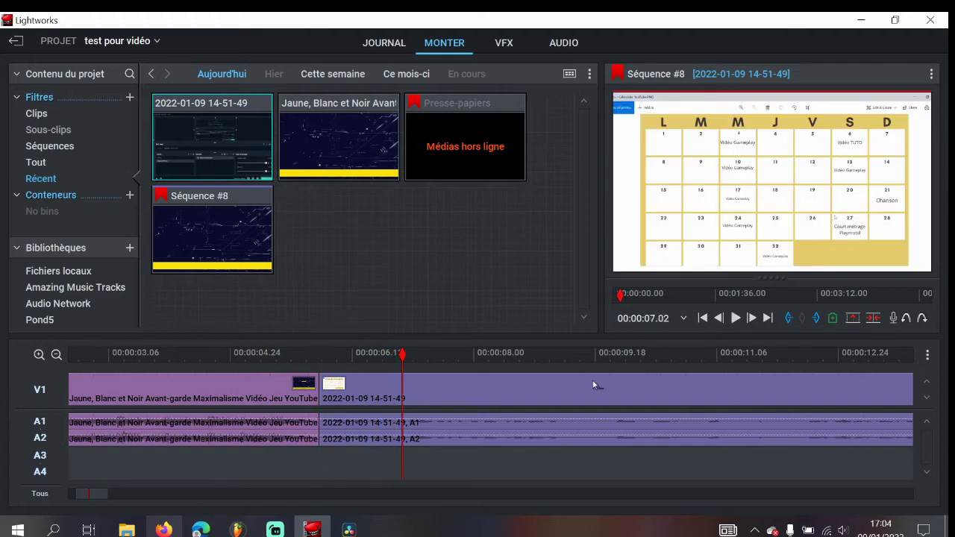
click(514, 396)
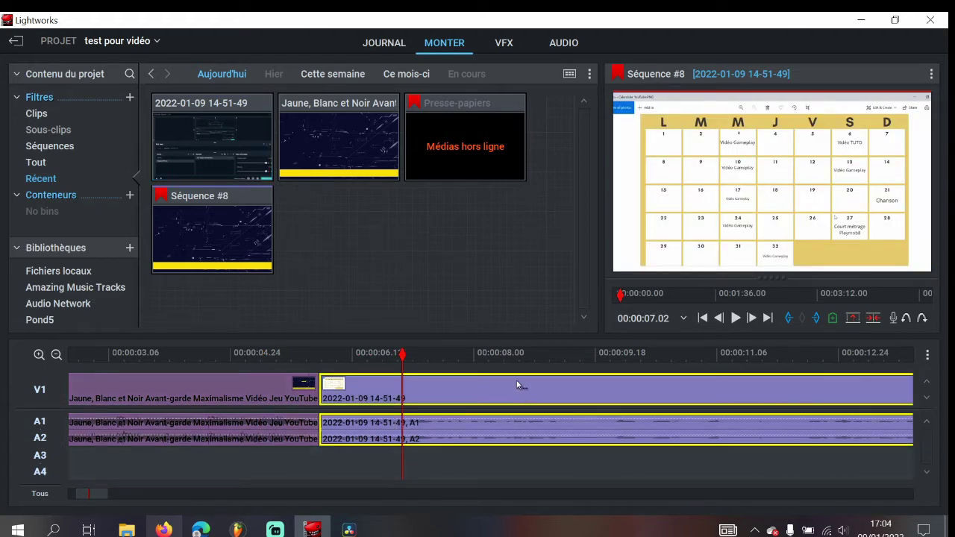
click(518, 384)
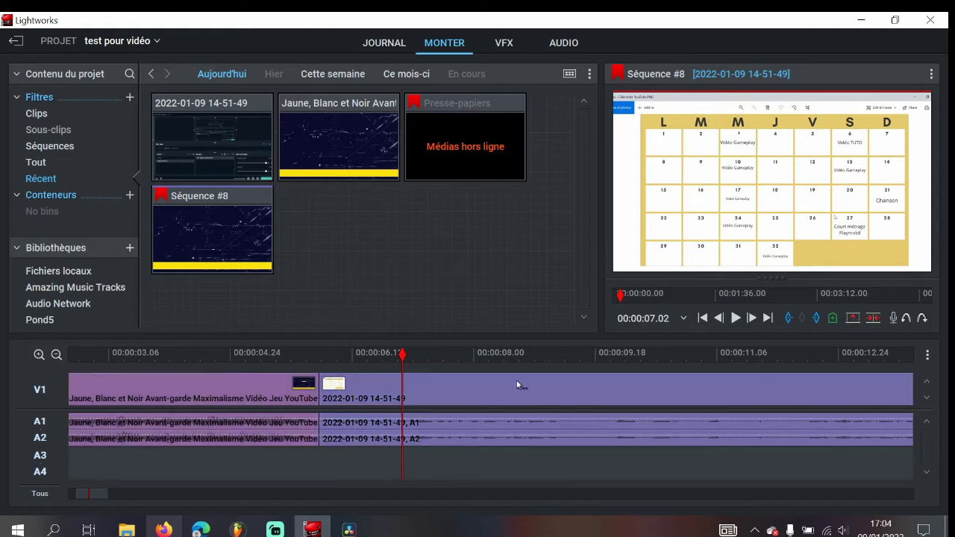
key(c)
drag(456, 385, 600, 400)
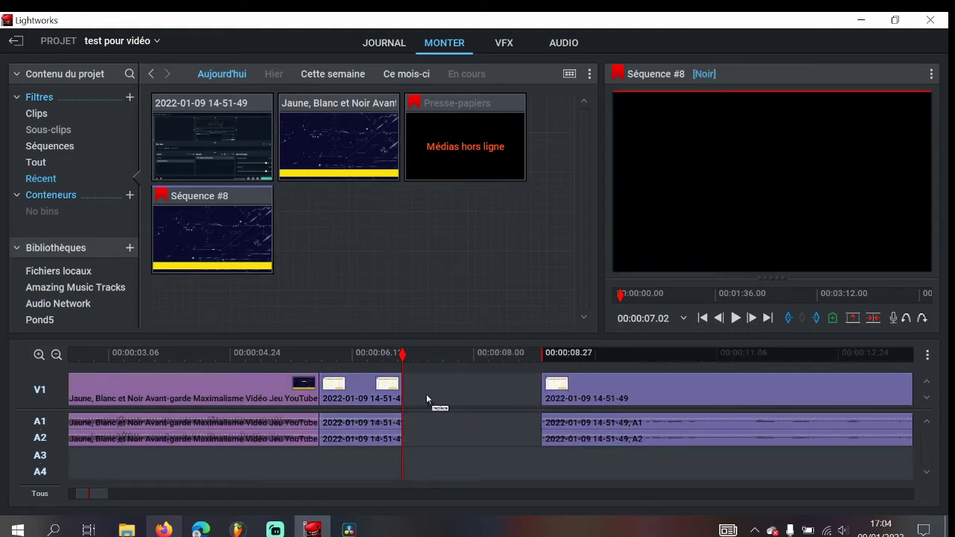
- Delete the short piece of the split clip directly after the intro, leaving the gap open
click(369, 397)
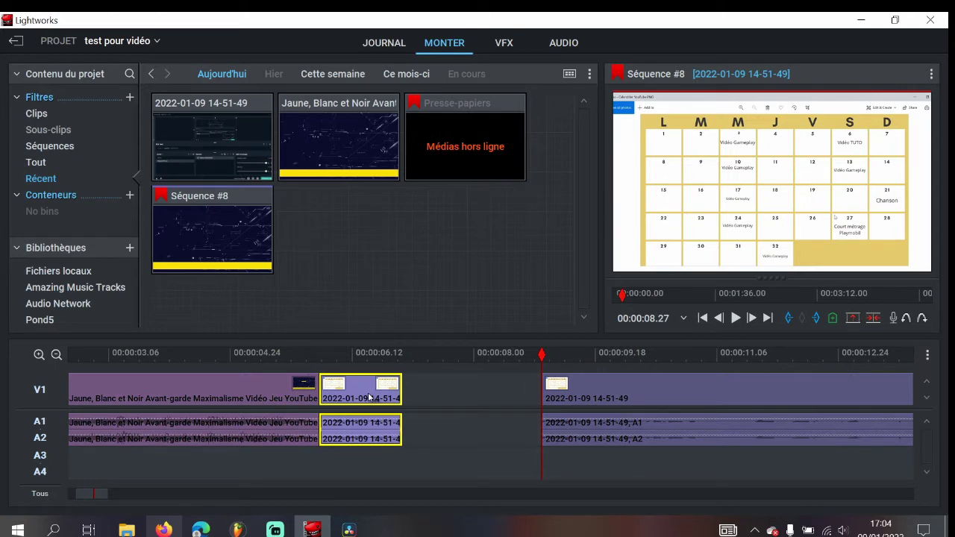
key(Delete)
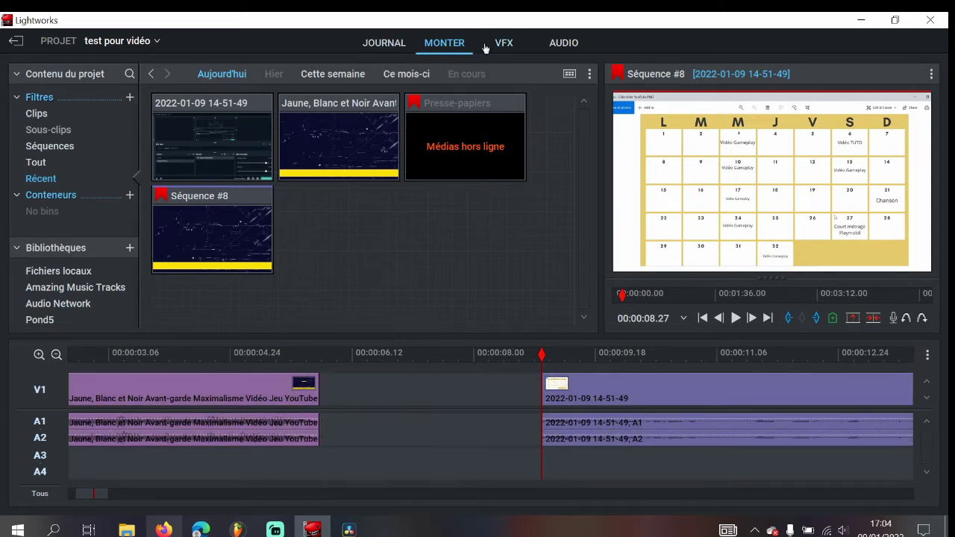
- Place a Colour Bars effect from the Matte category in the gap, starting directly after the intro clip
click(511, 43)
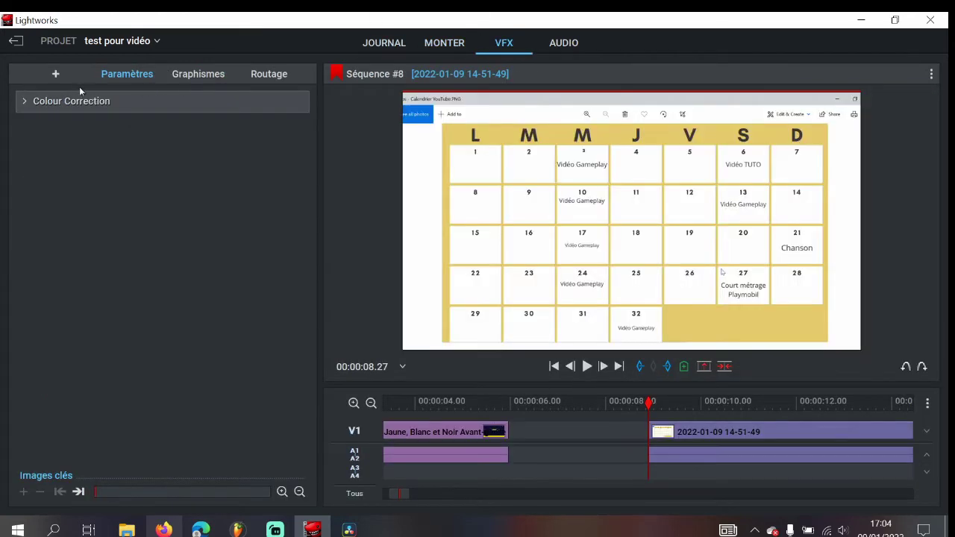
click(55, 74)
click(283, 102)
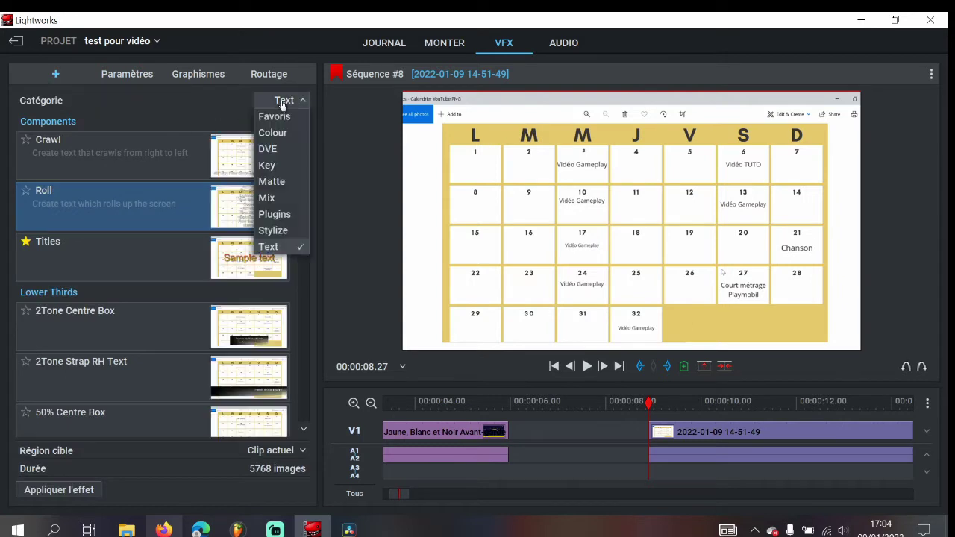
click(269, 182)
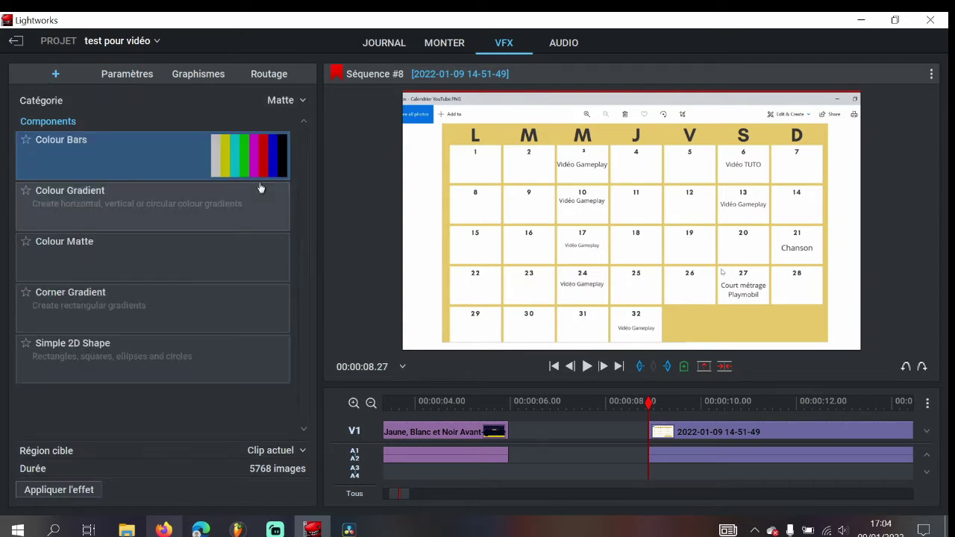
drag(213, 160, 518, 434)
click(436, 48)
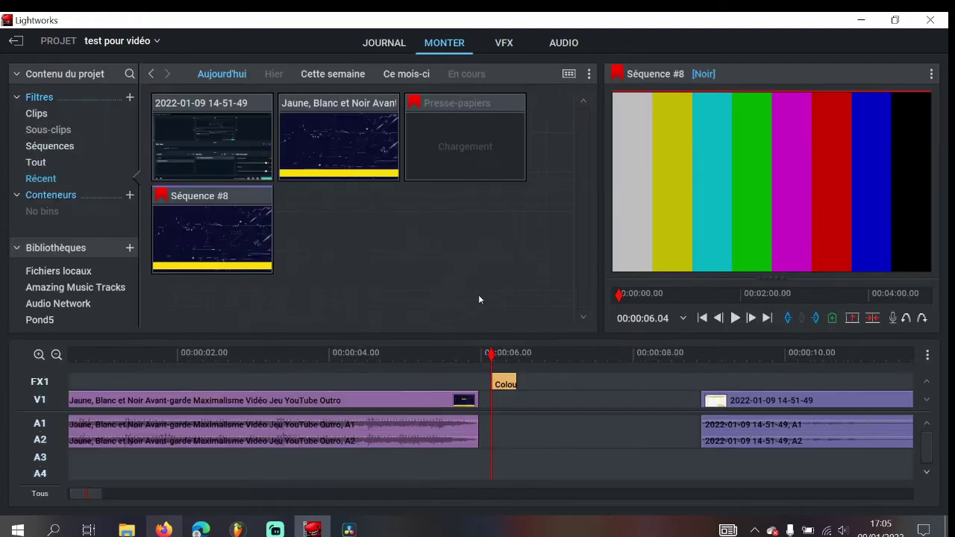
drag(499, 386, 489, 385)
- Mark the Colour Bars segment from 00:00:06.01 to its end at 00:00:06.09
scroll(448, 377, up, 3)
scroll(437, 374, down, 1)
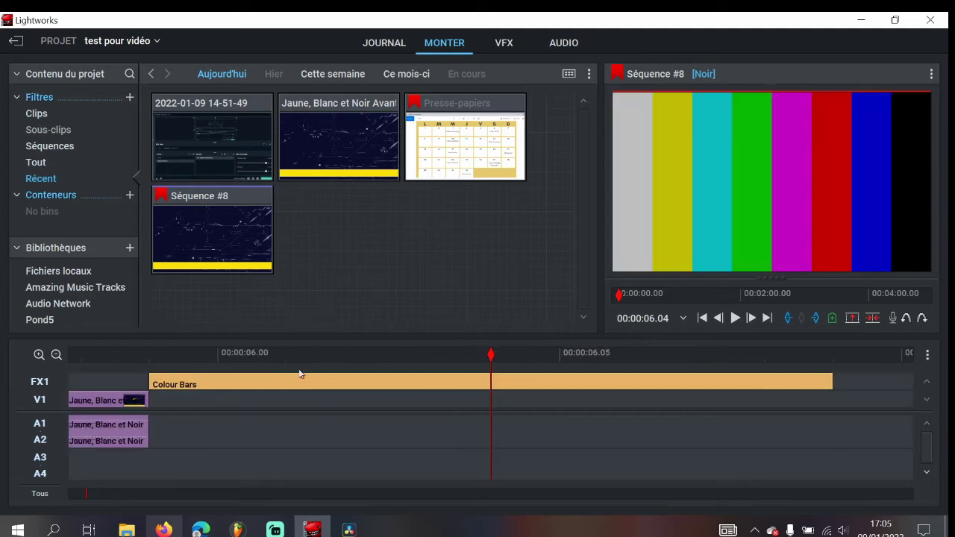
click(823, 385)
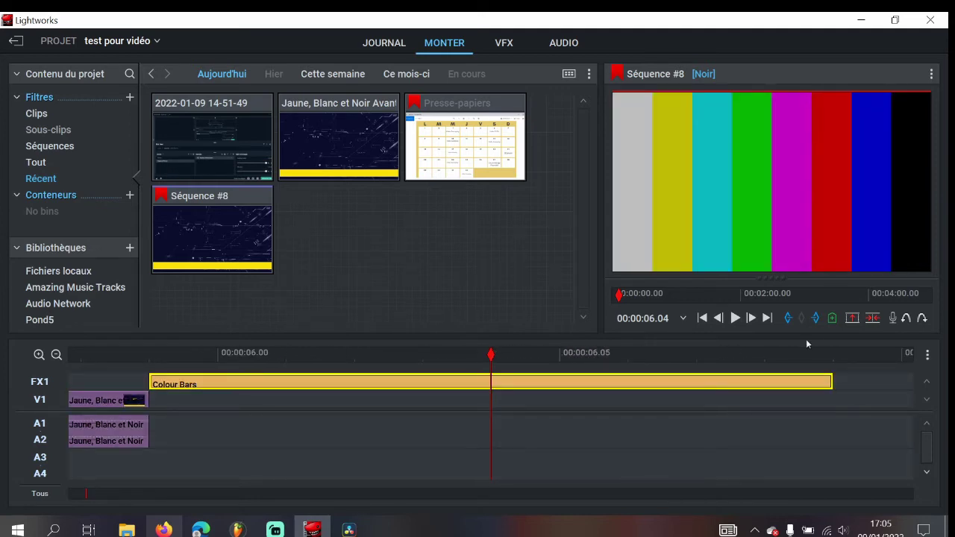
key(Left)
key(Left)
key(Left)
click(788, 318)
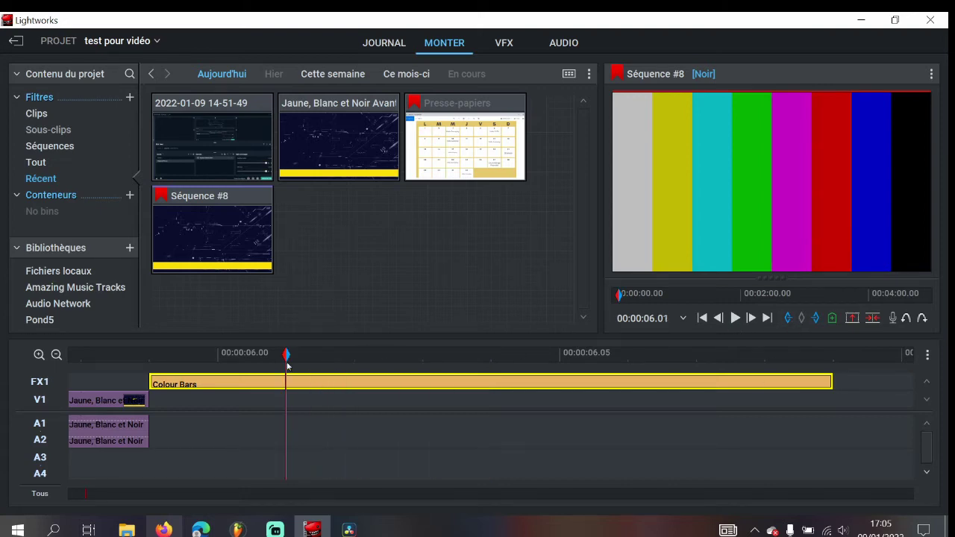
drag(287, 366, 832, 358)
click(852, 318)
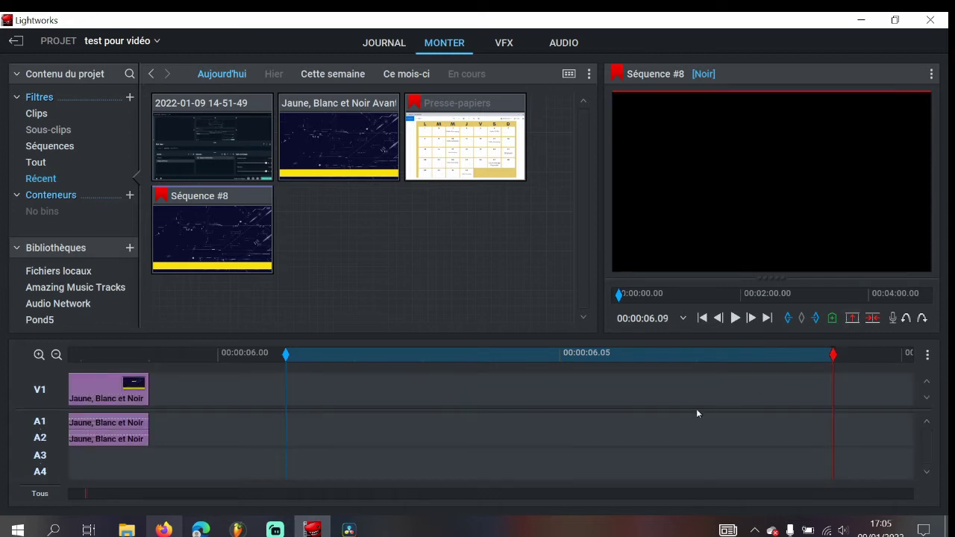
scroll(552, 425, down, 5)
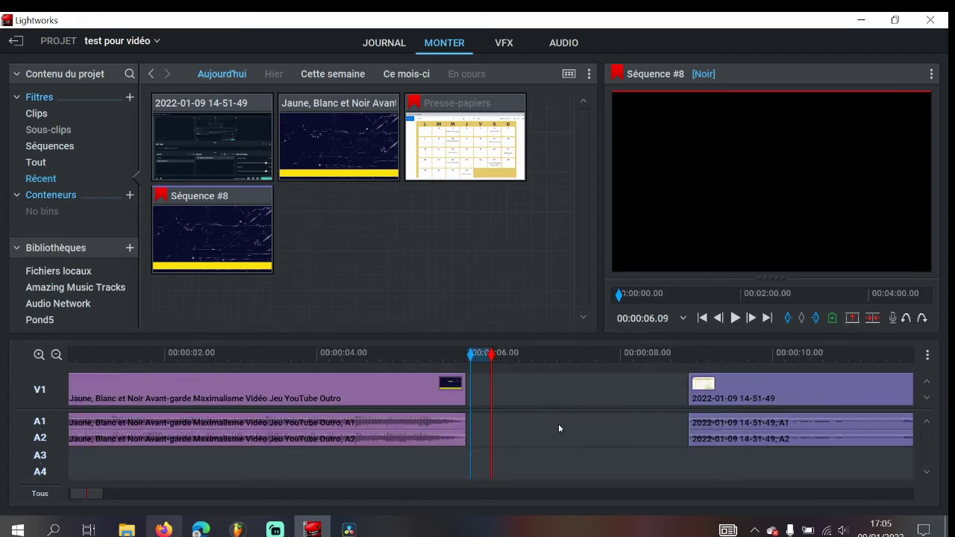
key(ctrl+z)
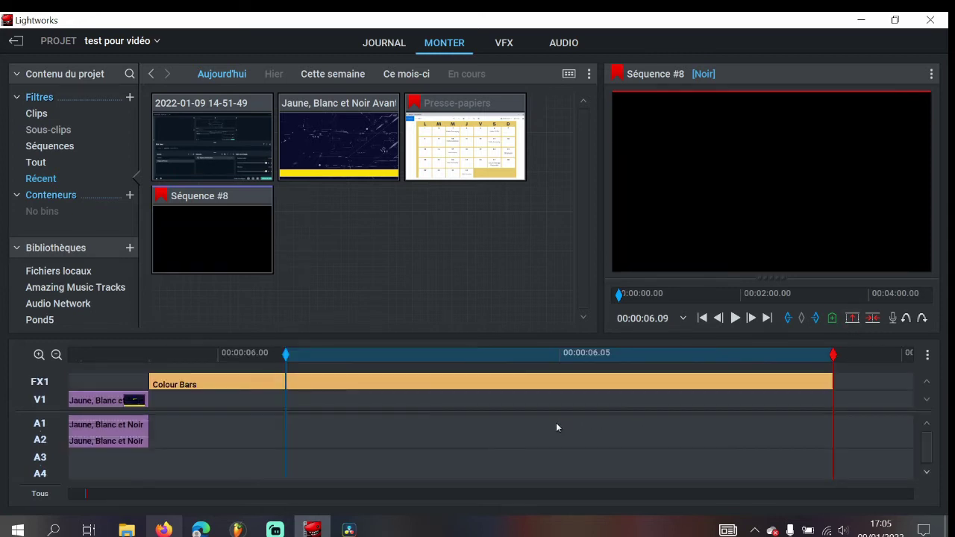
- Remove the marked section of the Colour Bars so that only the part before 00:00:06.01 is kept
click(851, 318)
scroll(390, 420, down, 2)
scroll(522, 406, down, 3)
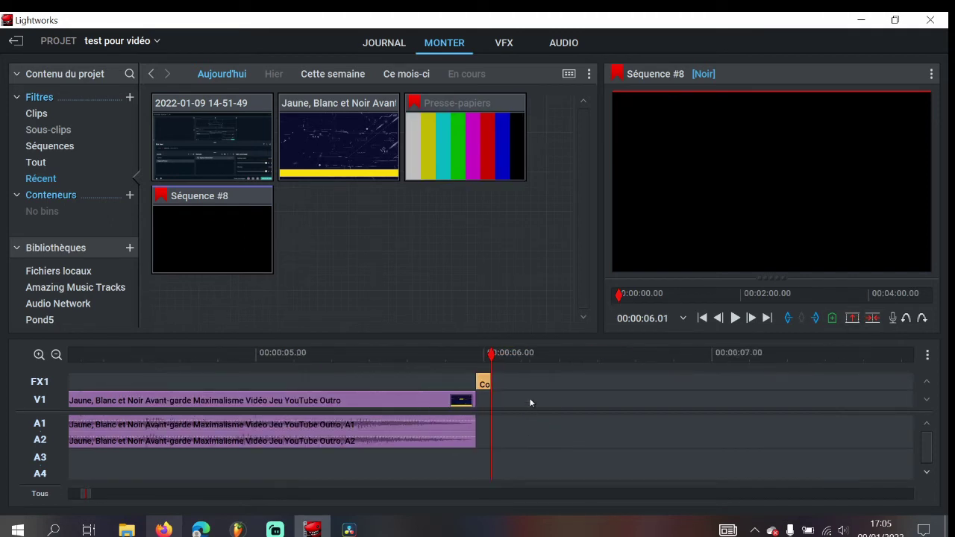
- Move the second clip to start at 00:00:06.01, directly after the Colour Bars, and play across the junction
click(770, 403)
drag(770, 404, 547, 408)
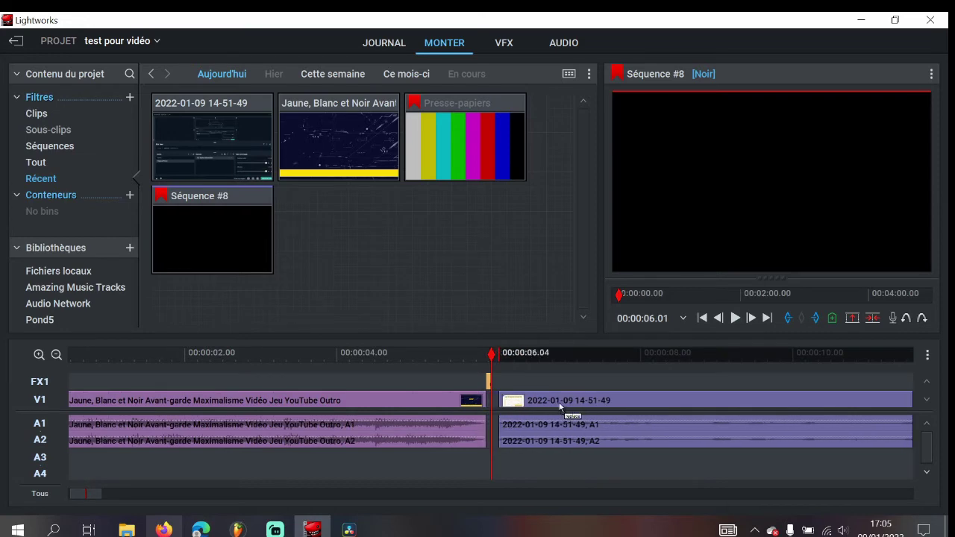
scroll(500, 413, up, 2)
drag(502, 414, 395, 411)
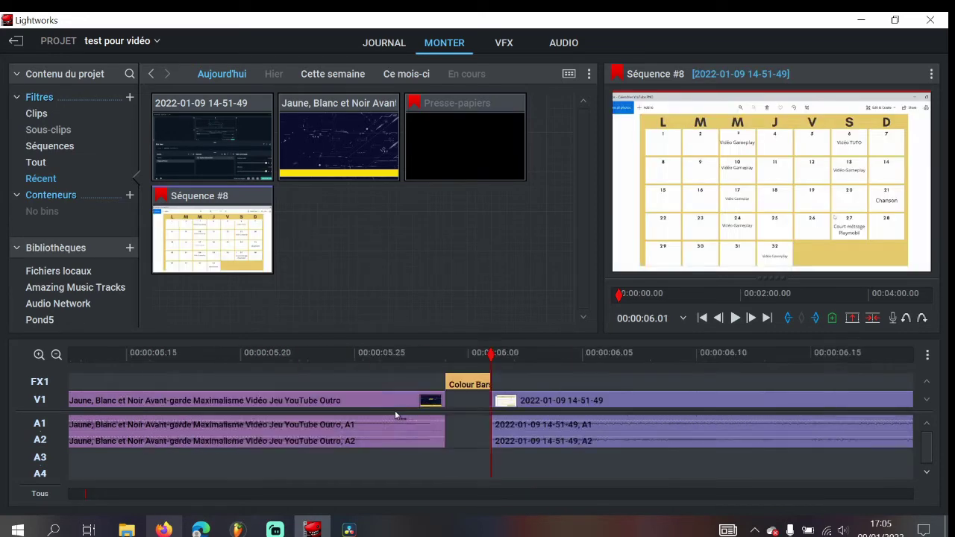
scroll(395, 410, down, 3)
drag(221, 367, 198, 367)
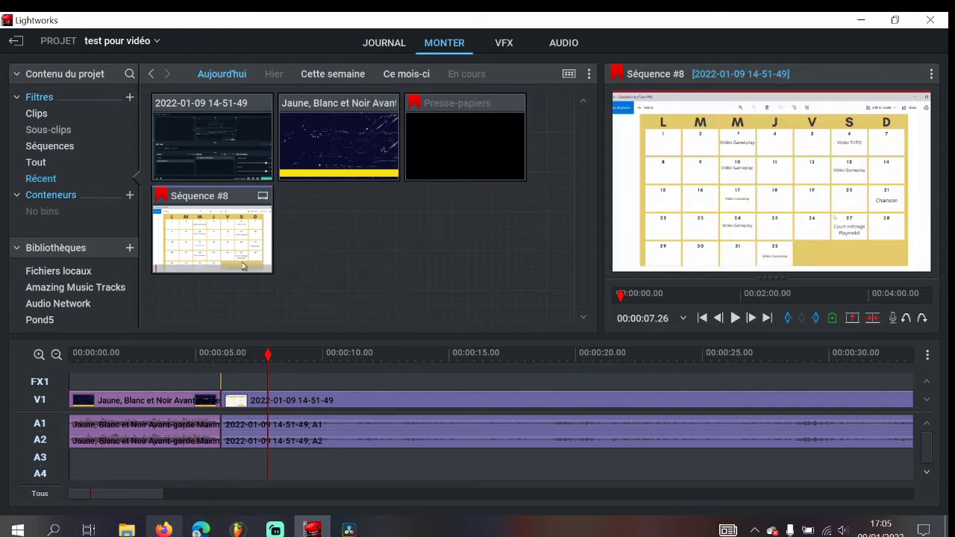
click(256, 402)
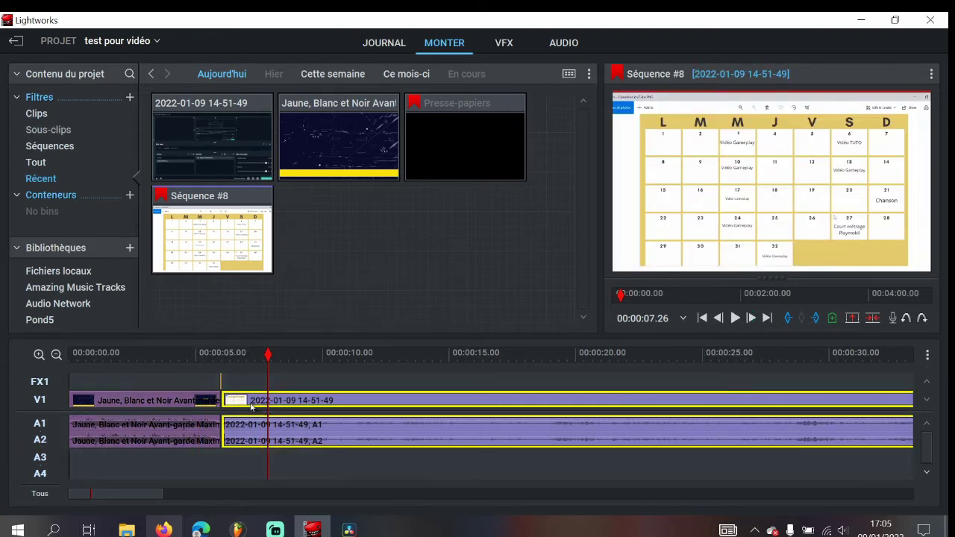
key(Delete)
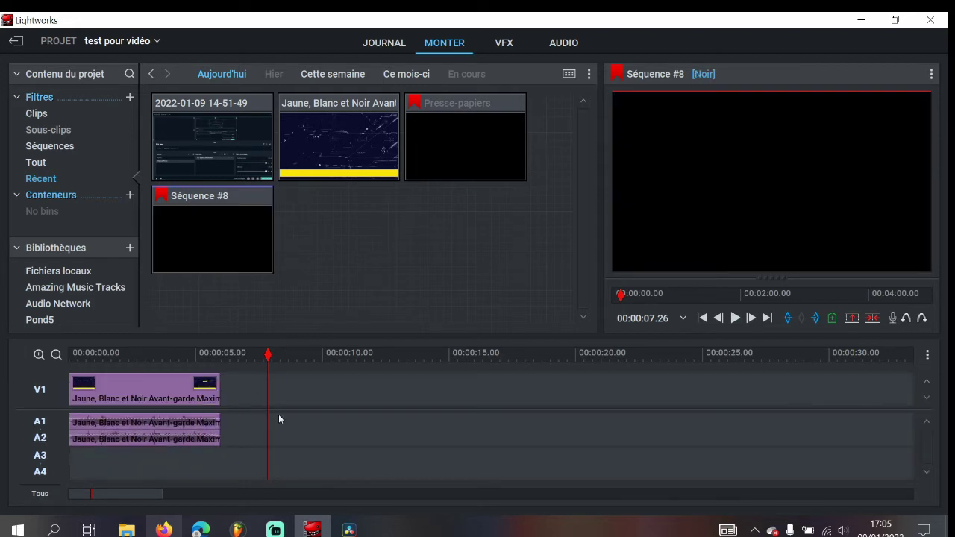
click(173, 393)
key(Delete)
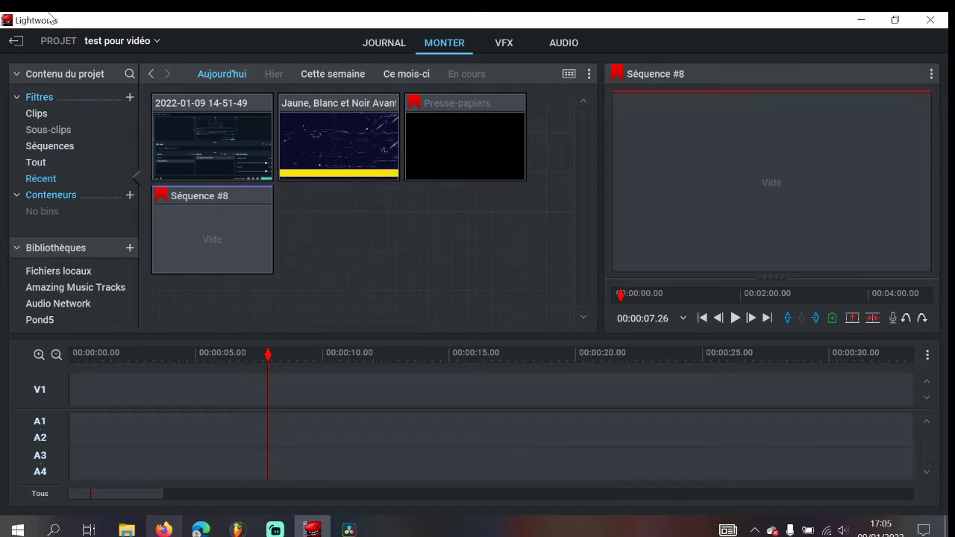
click(188, 125)
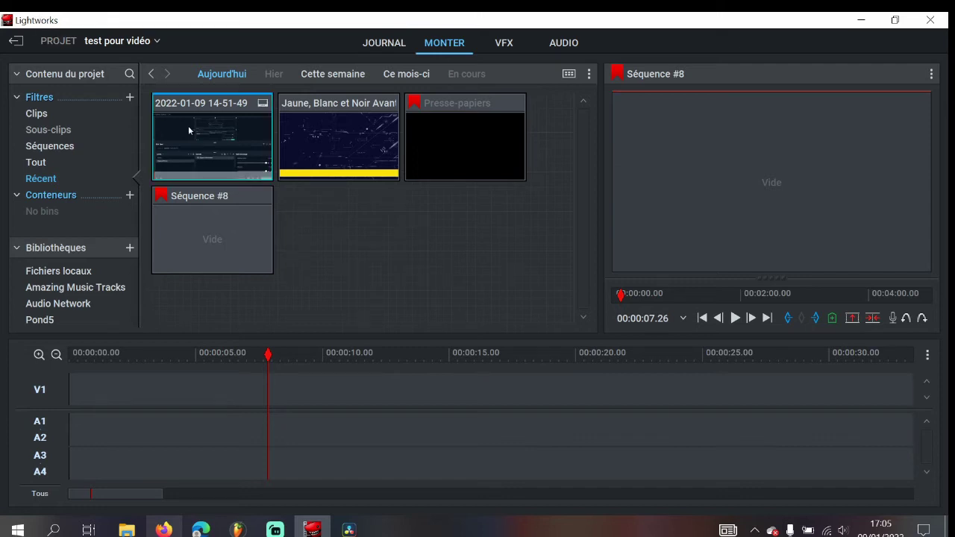
key(Delete)
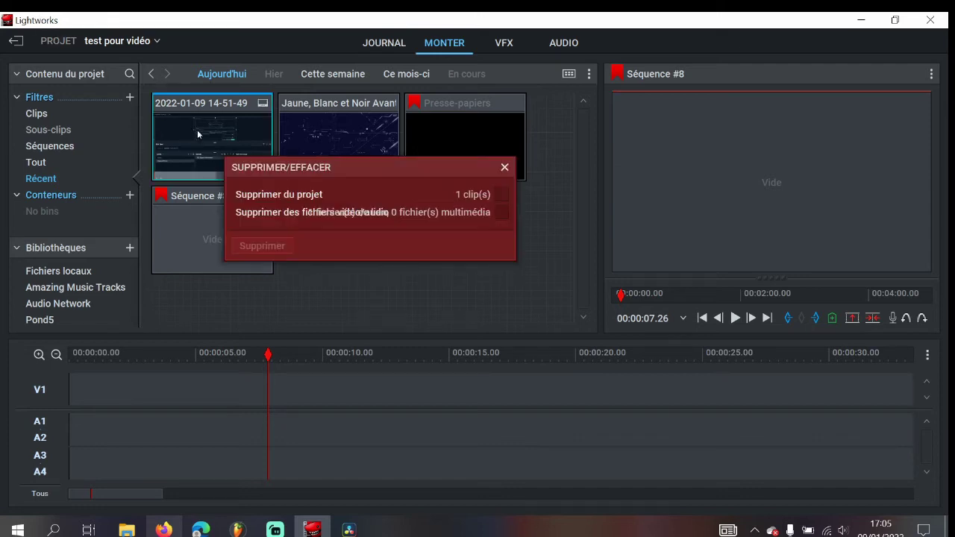
click(502, 194)
click(276, 359)
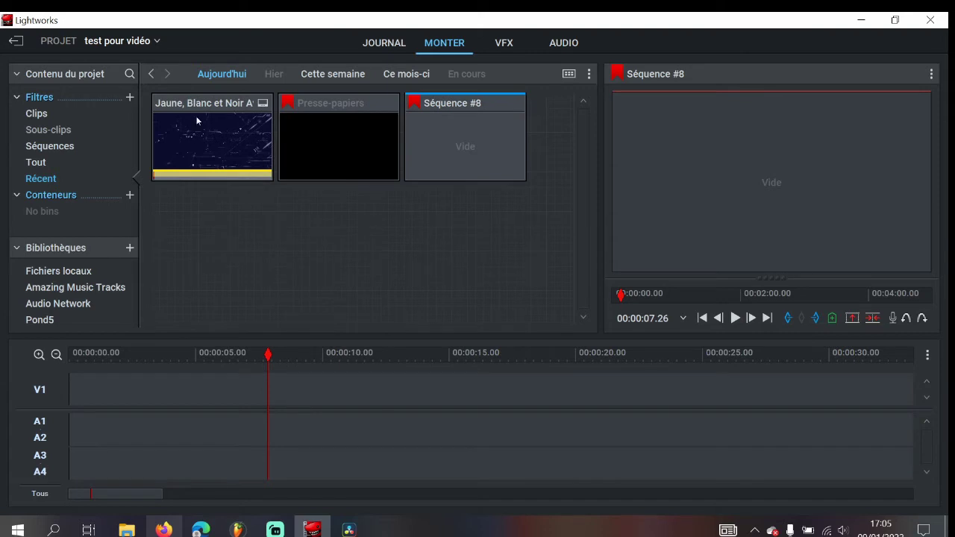
key(Delete)
click(501, 195)
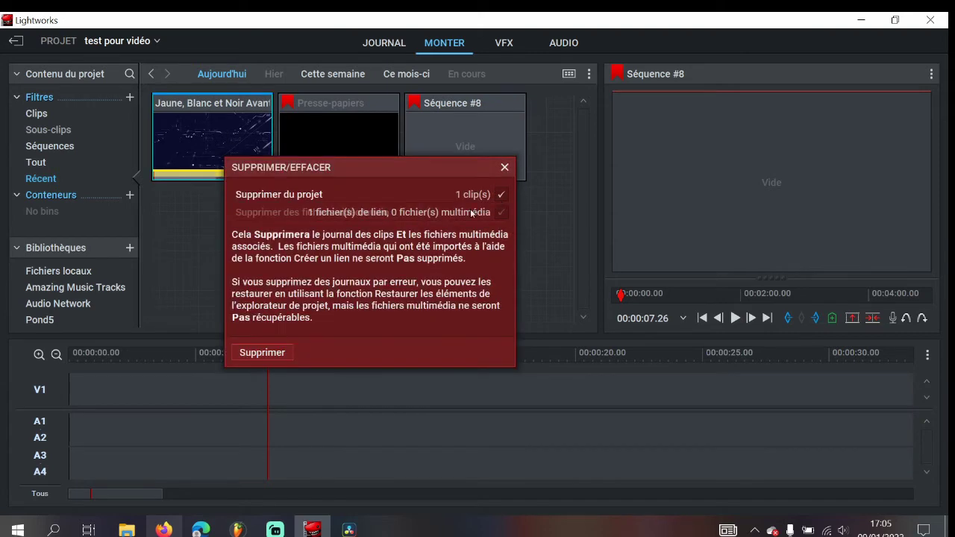
click(276, 354)
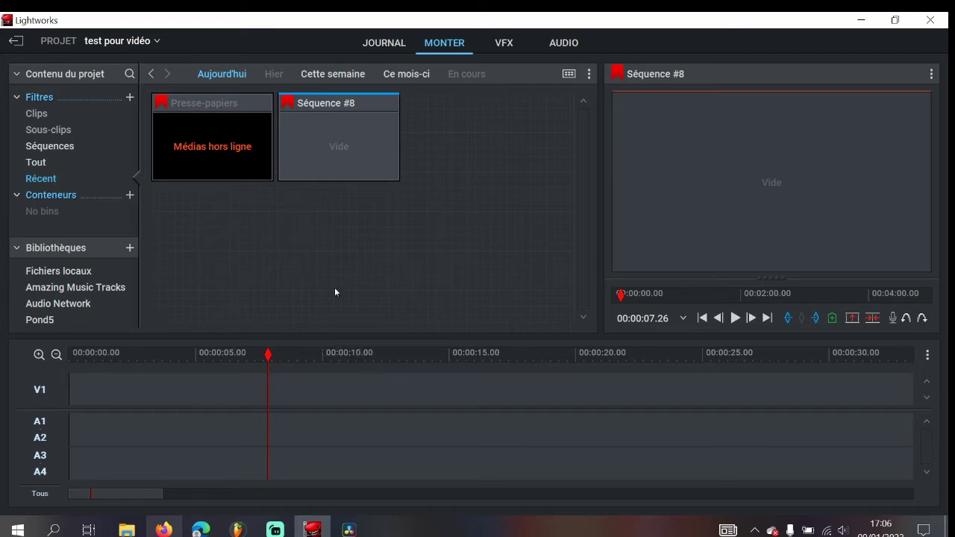
- Show the Text category of effects, remove Titles from the favourites and look through the text effects
click(505, 43)
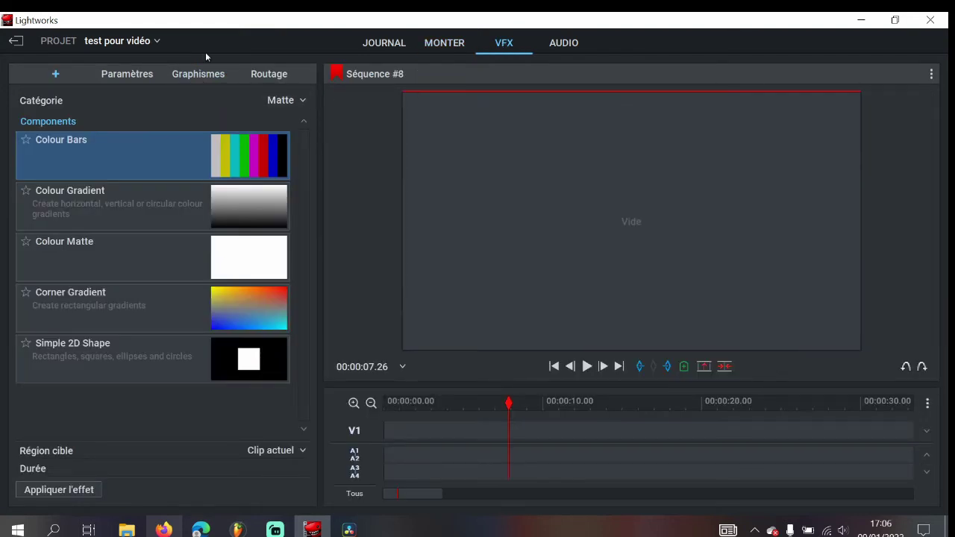
click(283, 100)
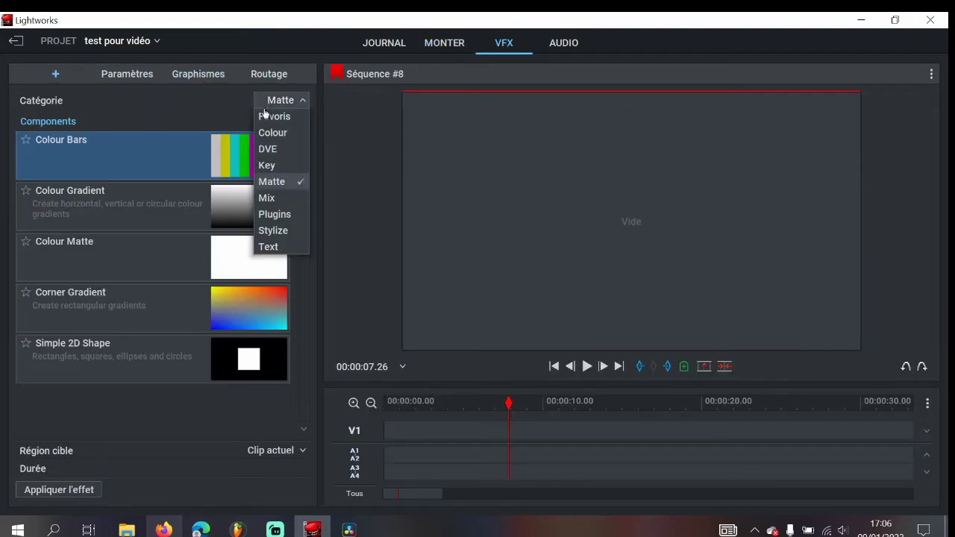
click(269, 247)
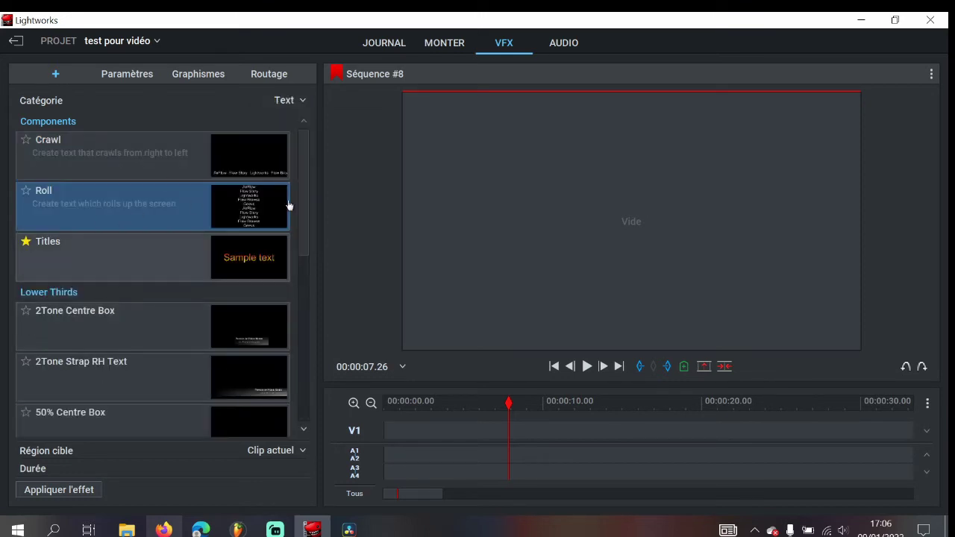
click(26, 241)
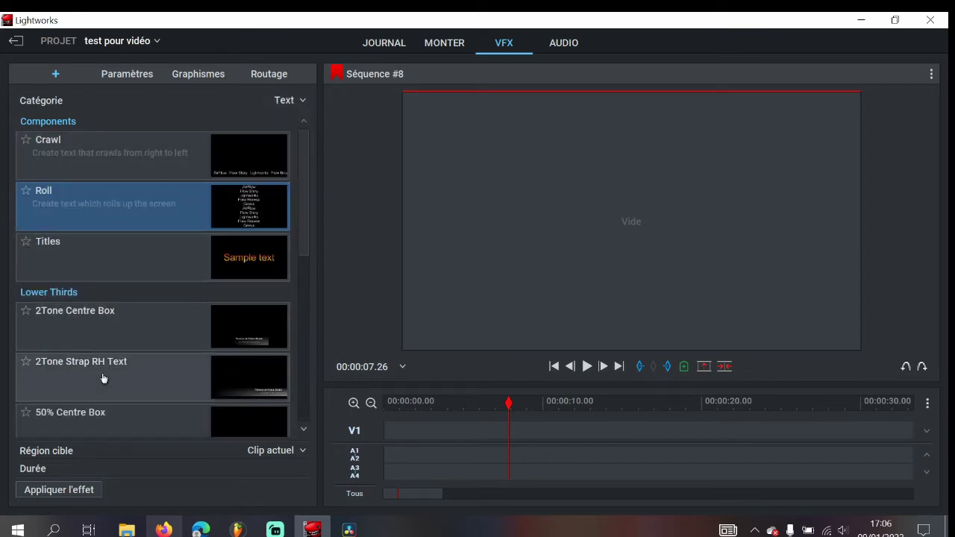
scroll(231, 247, down, 5)
scroll(230, 276, up, 5)
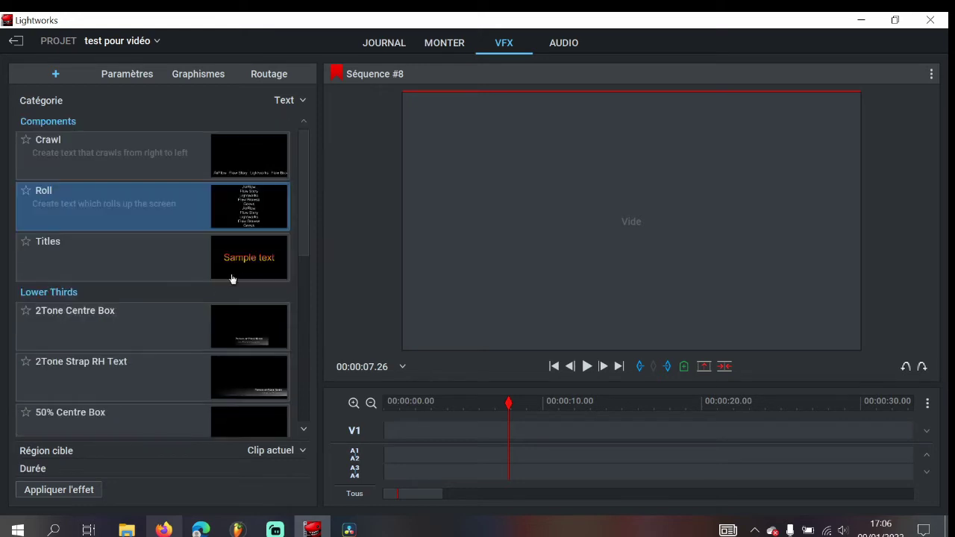
- Return to the editing workspace, then switch to DaVinci Resolve with its window maximised
click(444, 43)
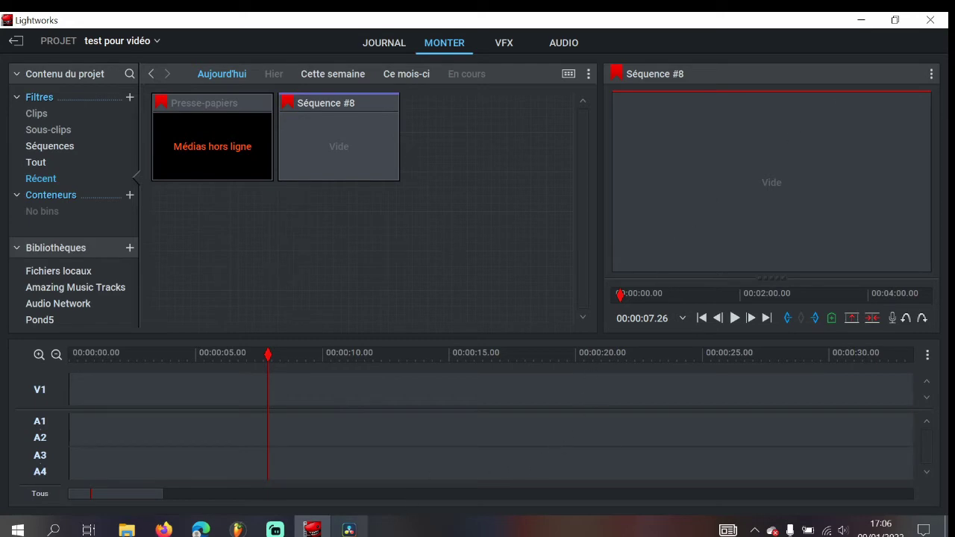
click(348, 530)
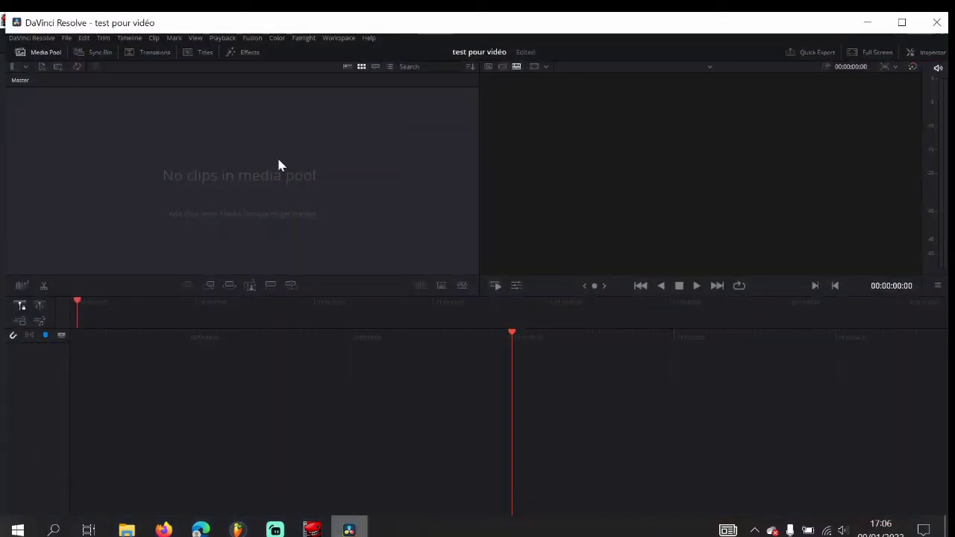
click(901, 22)
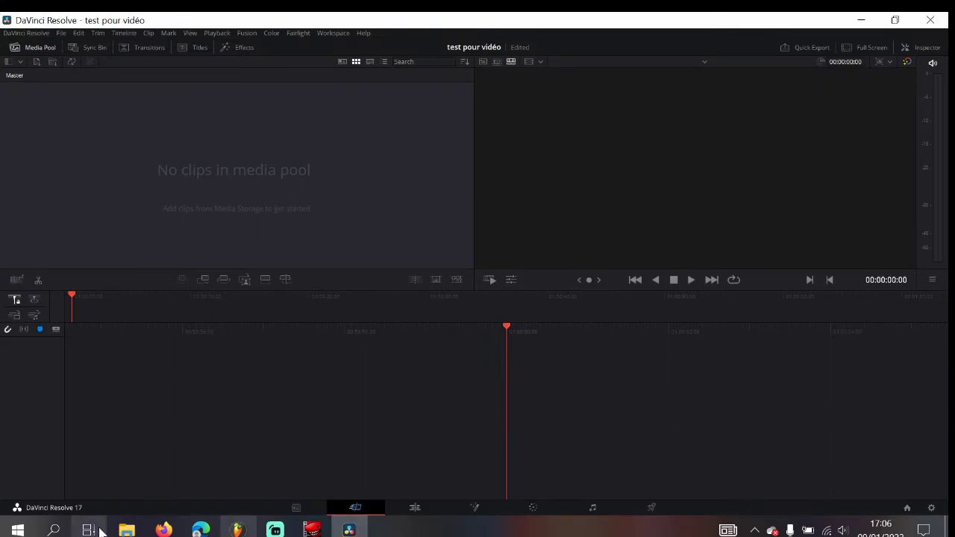
- Import the "Jaune, Blanc et Noir" intro MP4 from the Téléchargements folder into the media pool, keeping the project frame rate unchanged
click(127, 529)
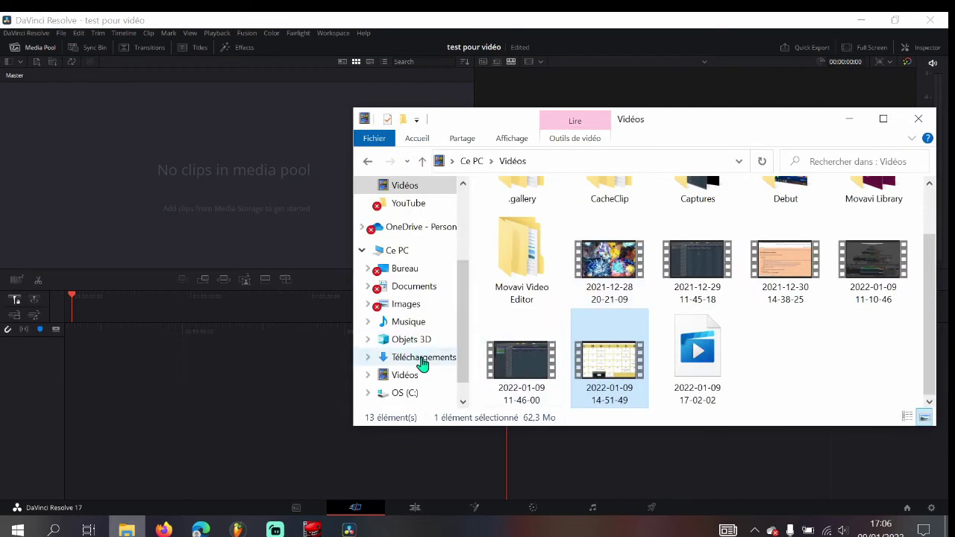
click(423, 358)
drag(568, 274, 89, 167)
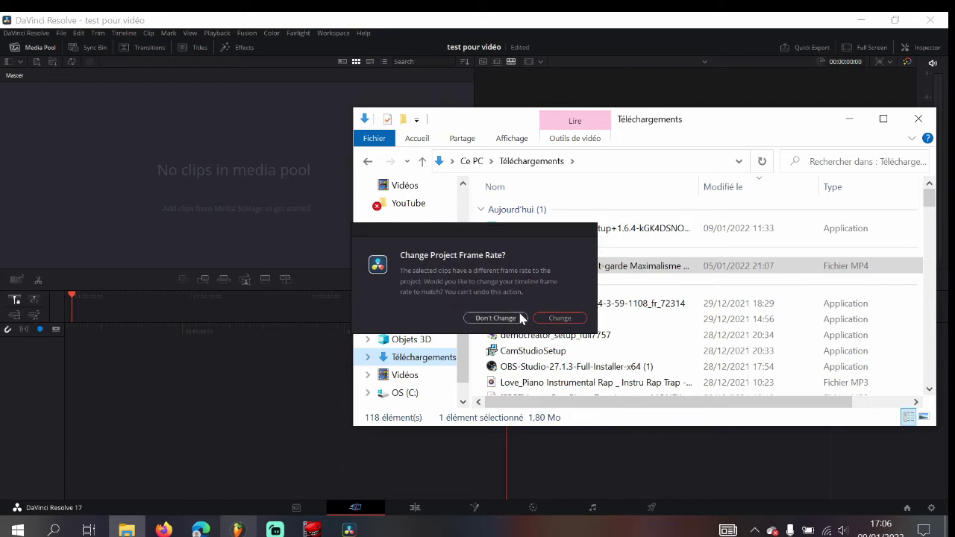
click(522, 318)
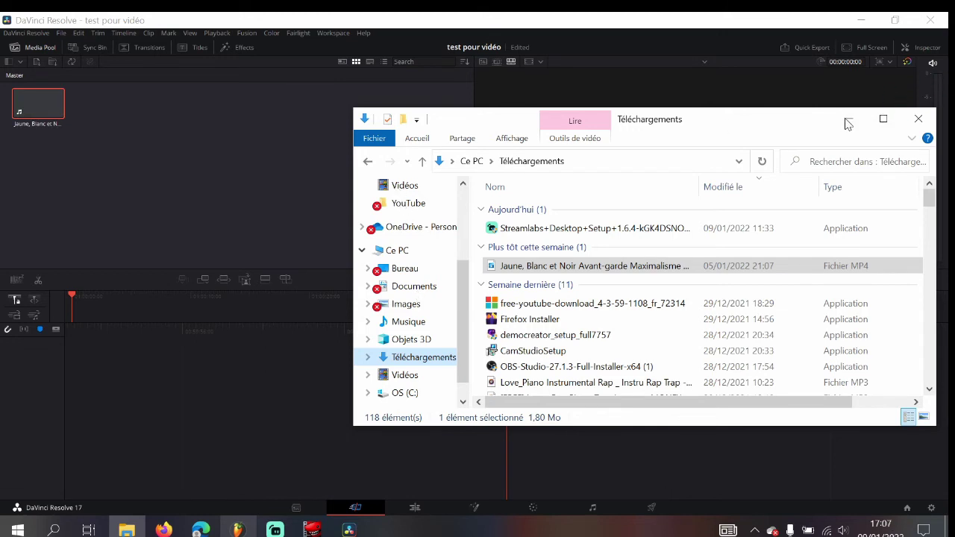
- Glance at Lightworks, return to DaVinci Resolve and place the "Jaune, Blanc et Noir" intro clip on a new timeline
click(38, 104)
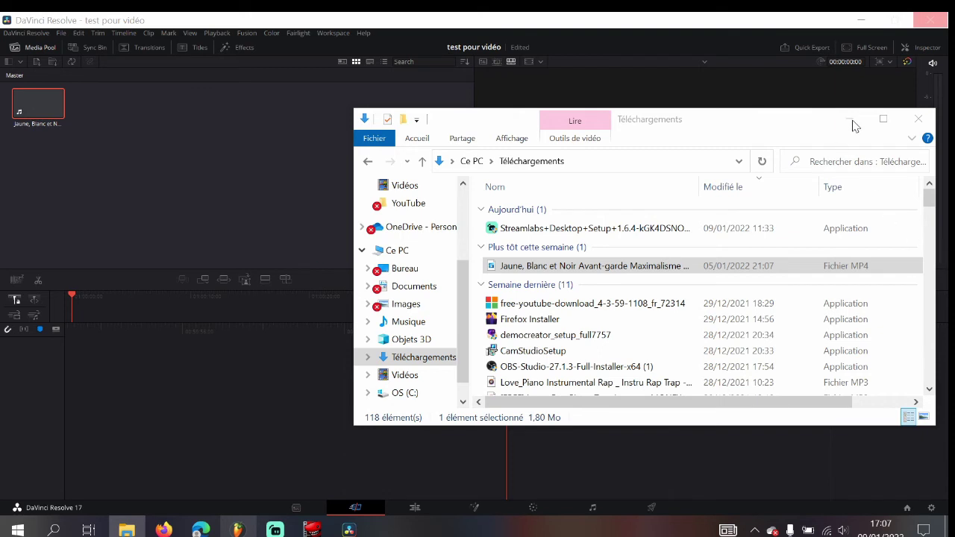
click(312, 530)
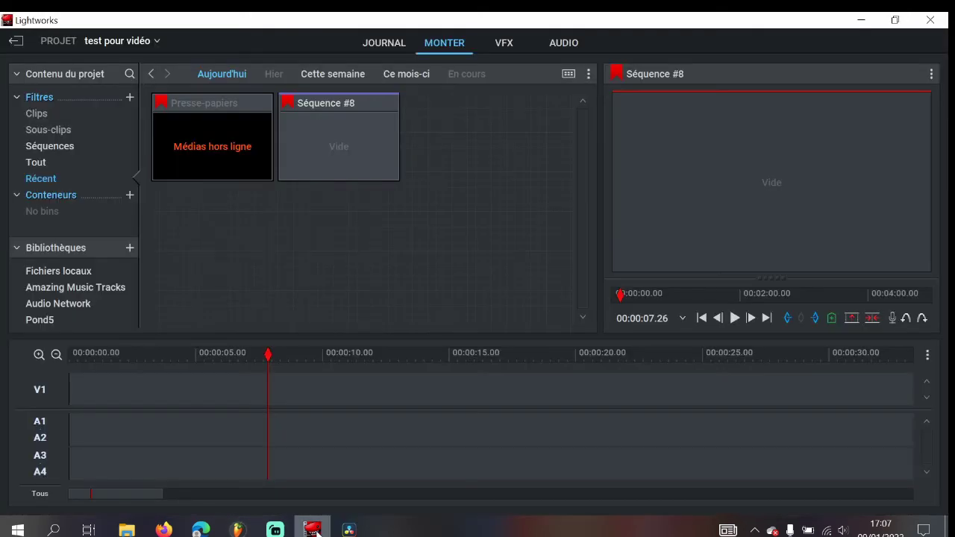
click(349, 529)
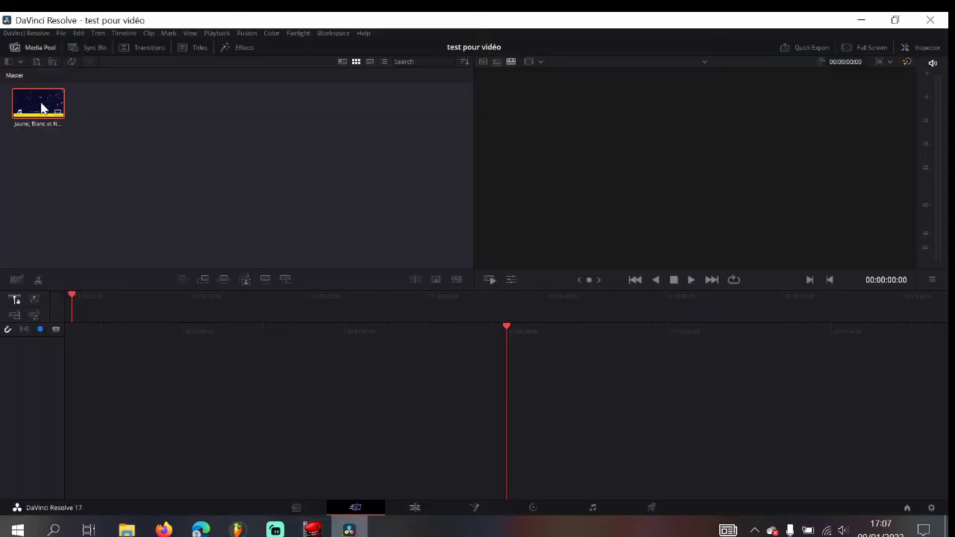
drag(43, 106, 90, 329)
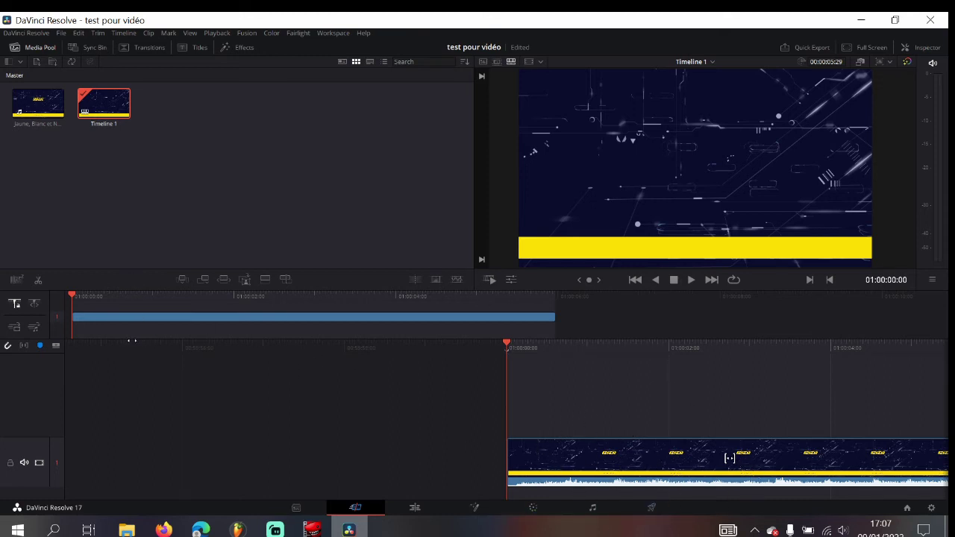
click(117, 314)
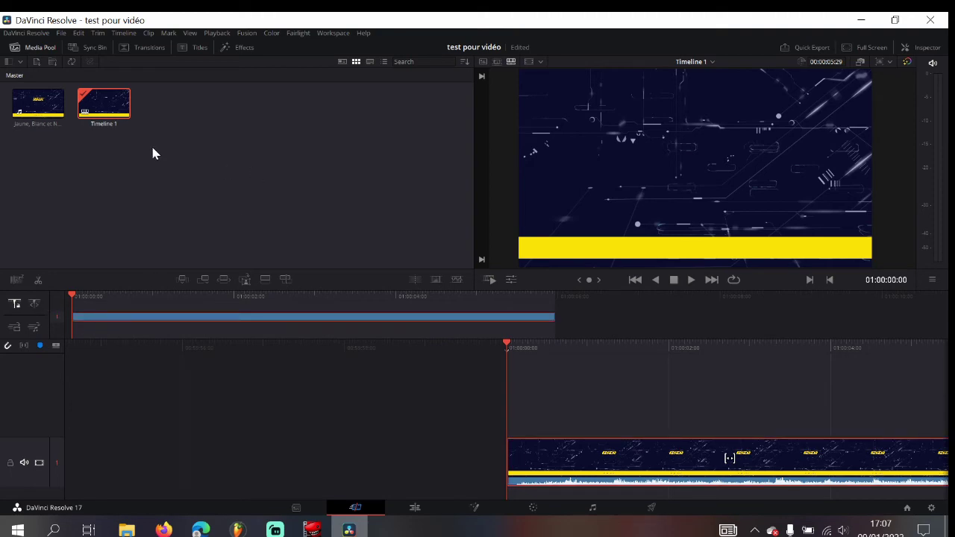
click(127, 529)
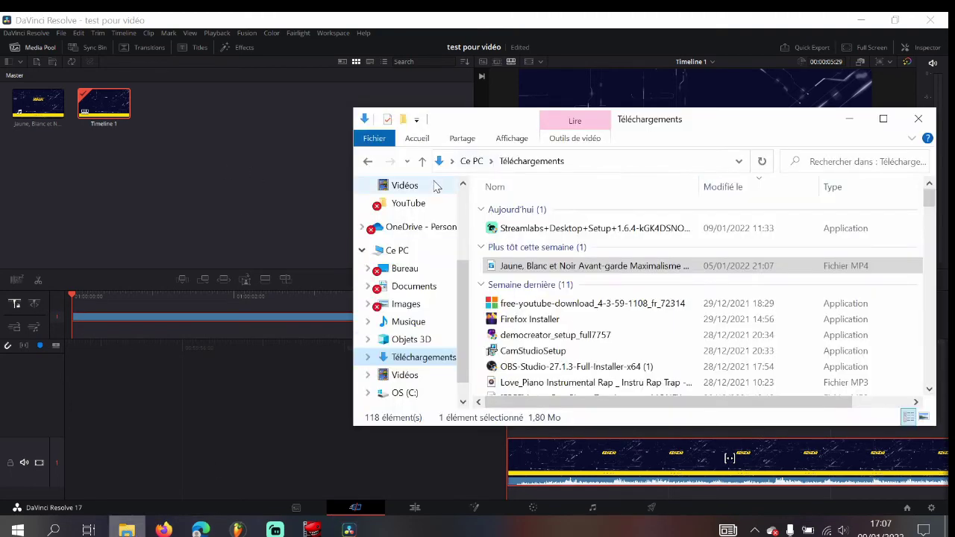
click(404, 185)
scroll(597, 313, down, 1)
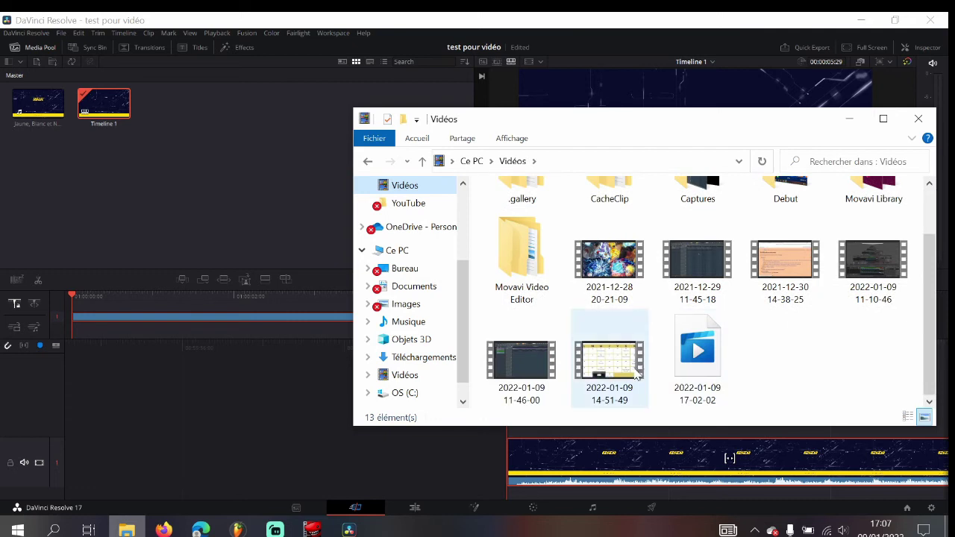
drag(608, 358, 170, 134)
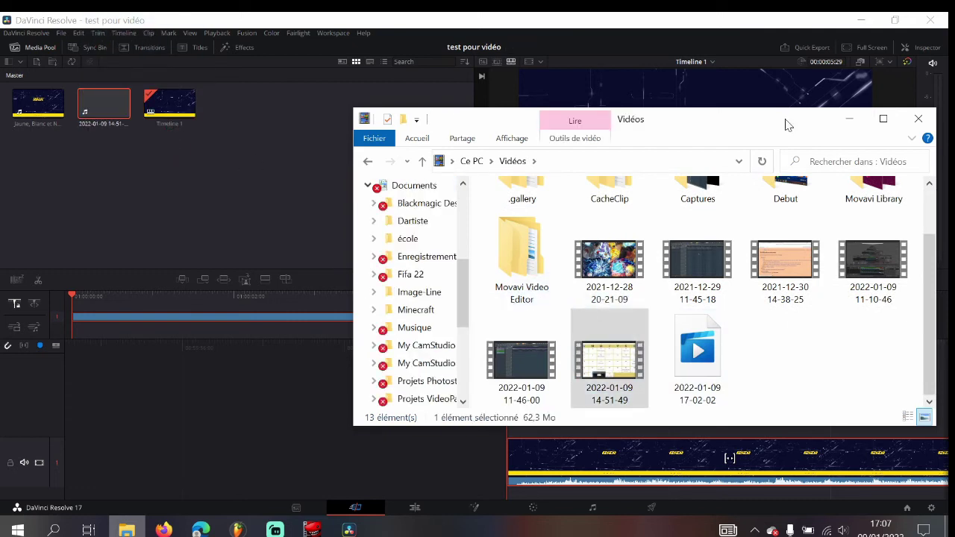
click(905, 118)
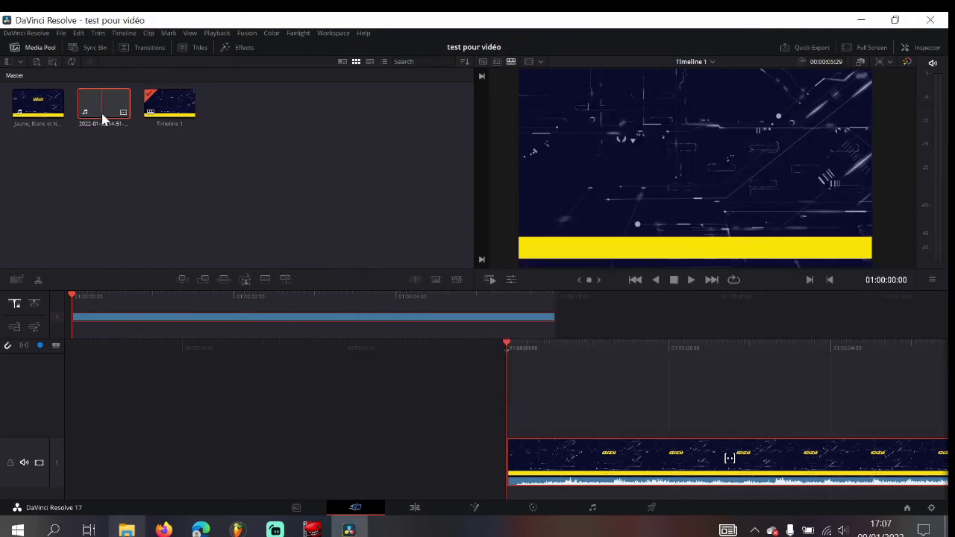
drag(102, 117, 558, 324)
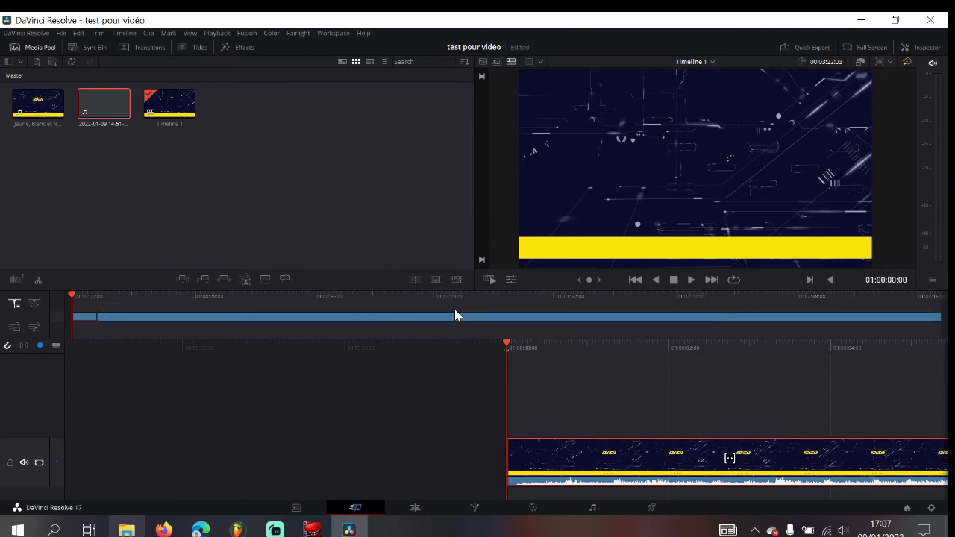
key(space)
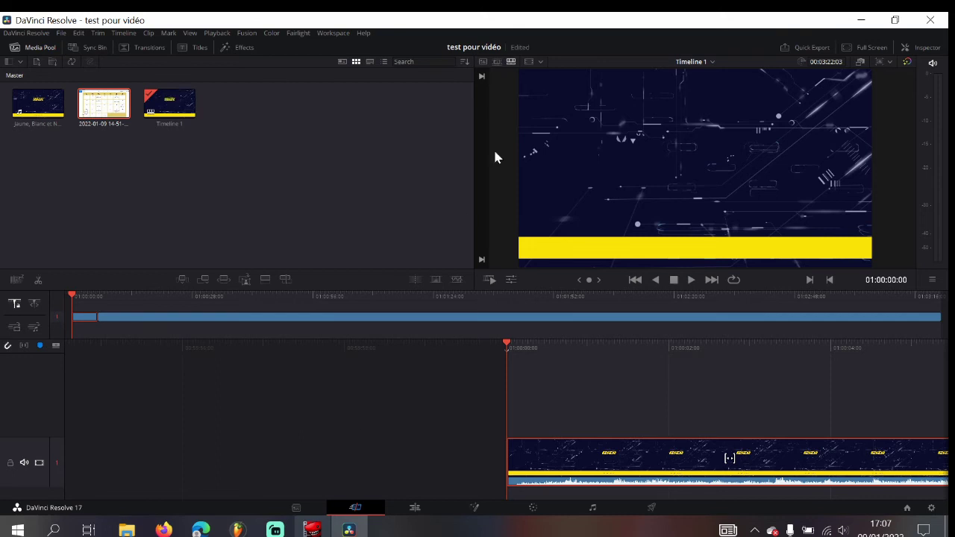
- Show the DaVinci Resolve and Lightworks shortcuts on the desktop and return to the DaVinci Resolve window
click(350, 529)
click(312, 530)
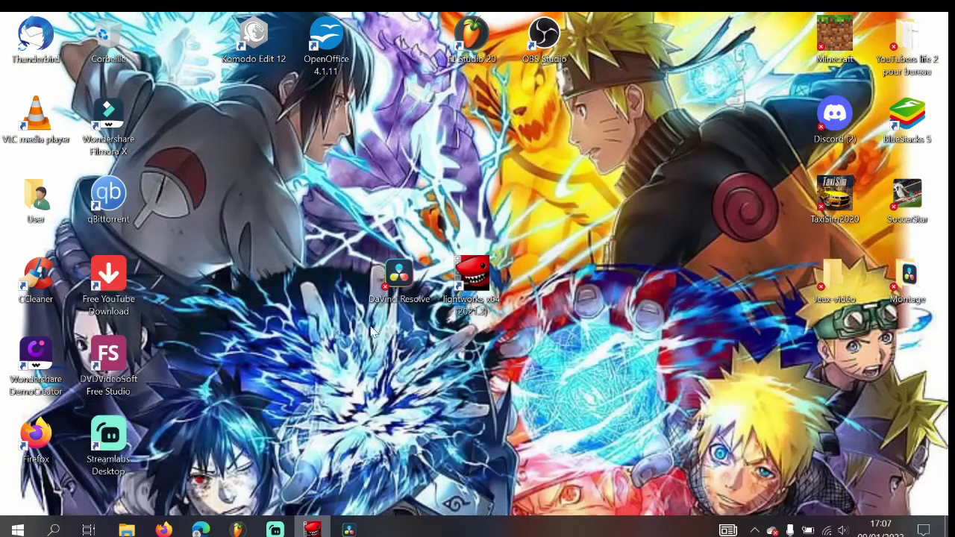
click(402, 277)
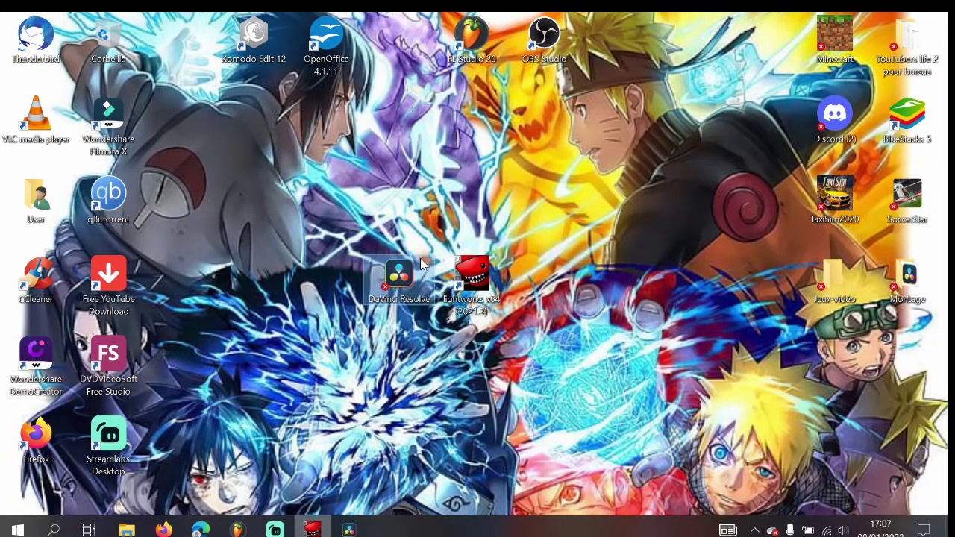
mouse_move(399, 276)
mouse_down()
mouse_move(345, 291)
mouse_move(401, 277)
mouse_up()
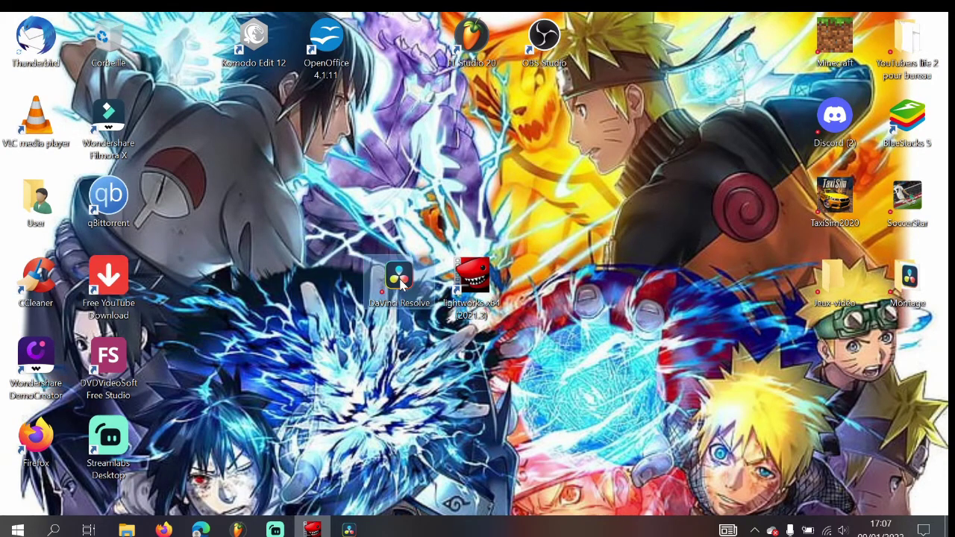
click(346, 529)
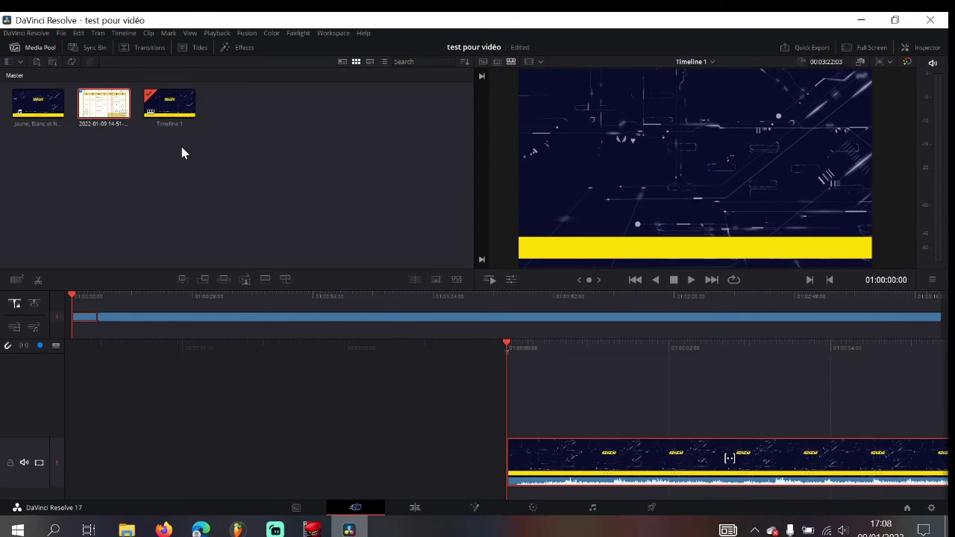
- Play the timeline through the intro into the calendar recording, and look through the Color, Playback and Edit commands
click(692, 281)
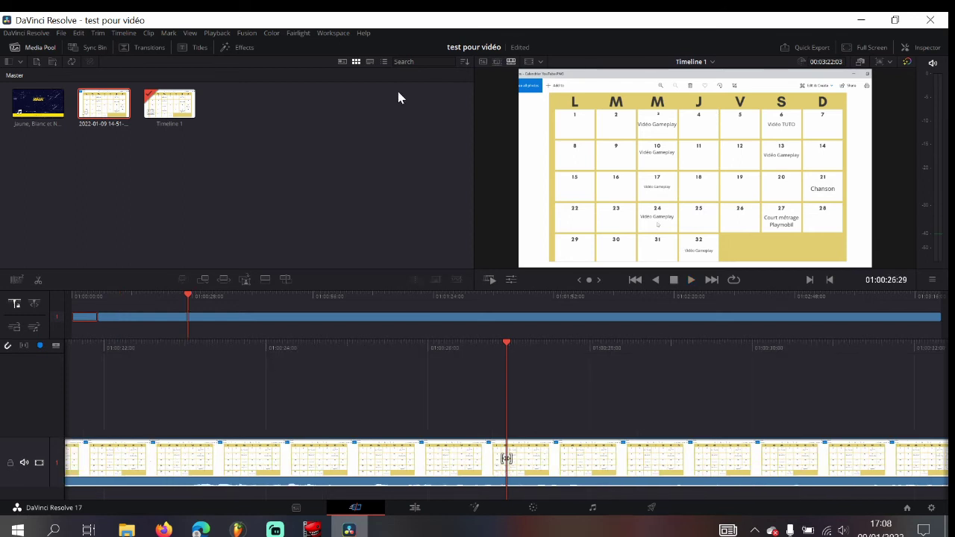
click(271, 33)
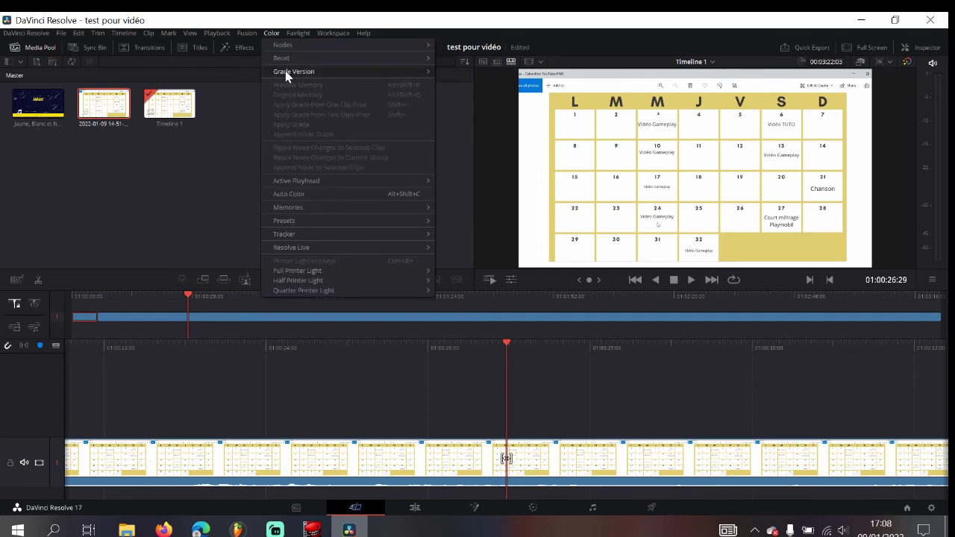
mouse_move(211, 37)
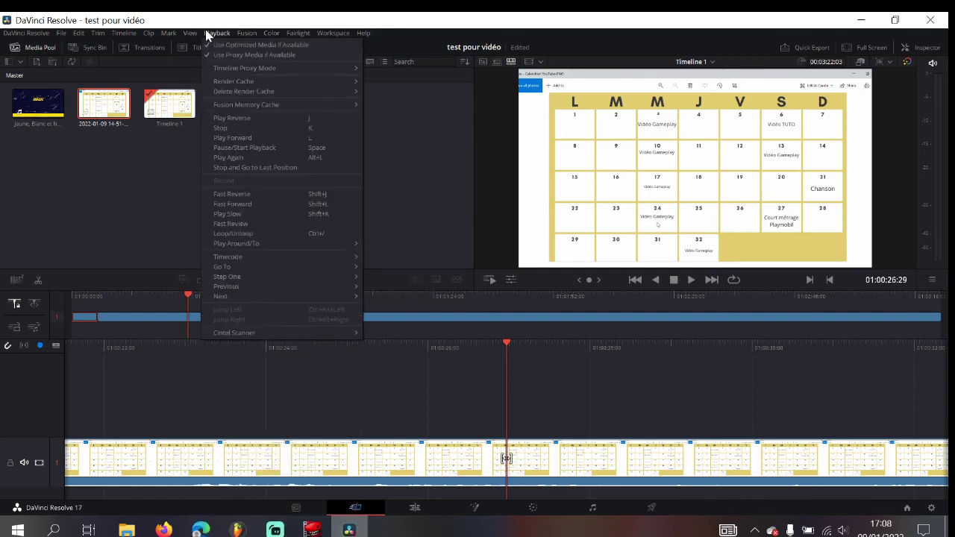
mouse_move(115, 33)
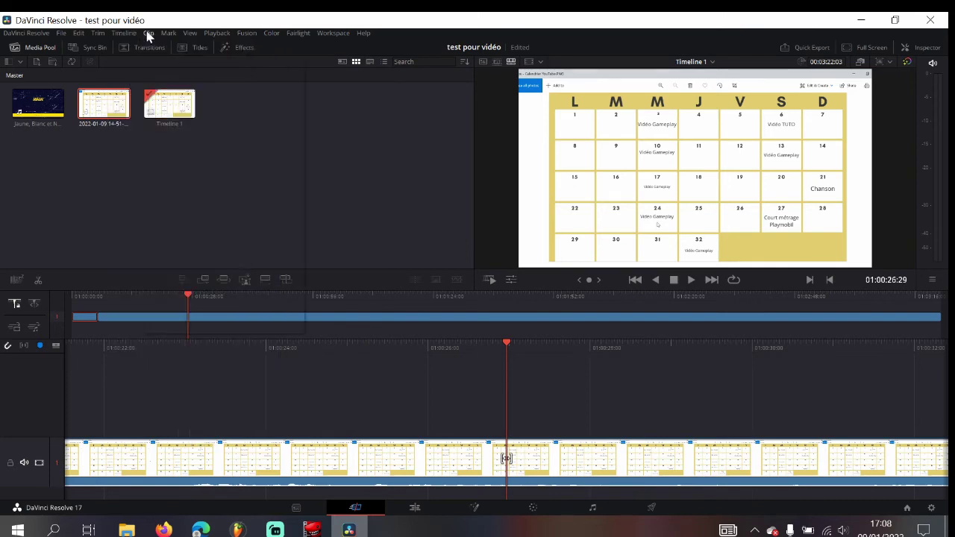
mouse_move(72, 37)
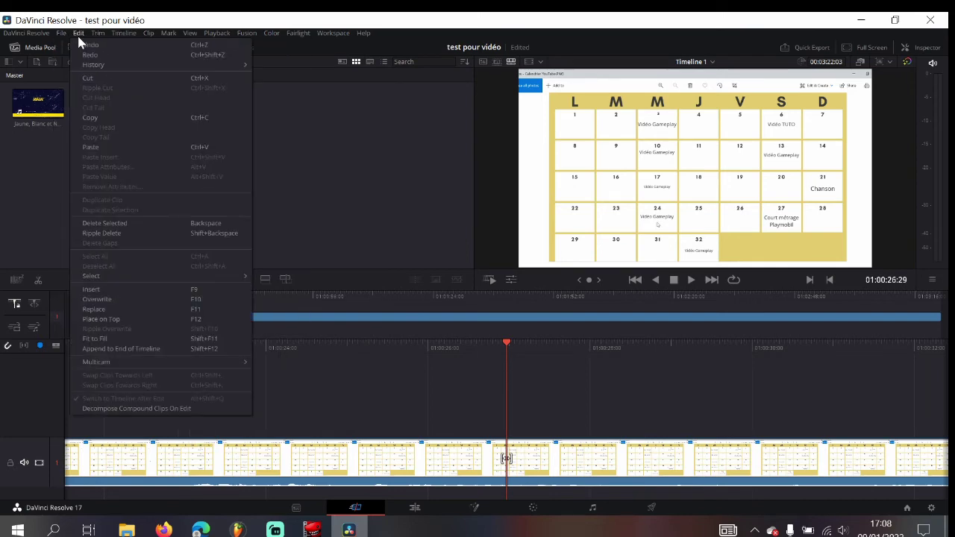
click(394, 147)
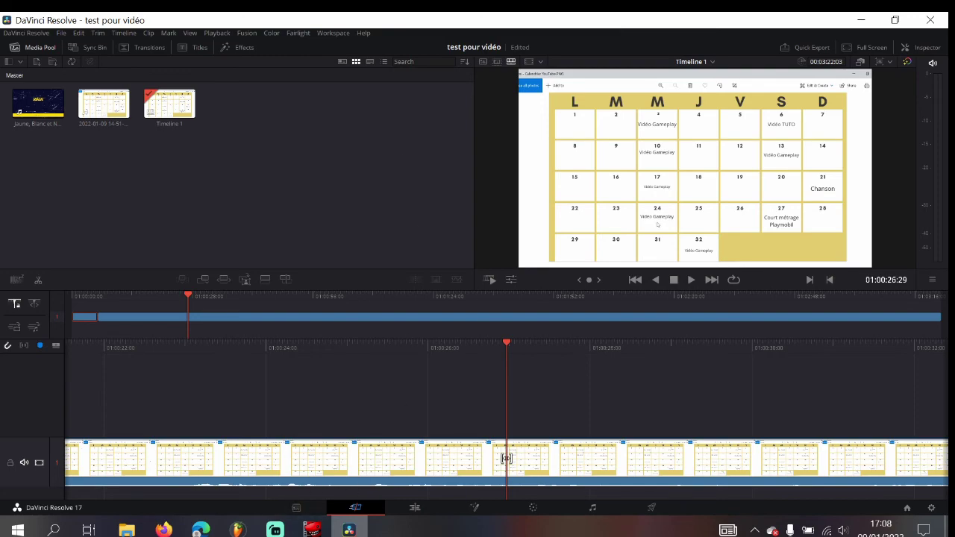
- Compare the editing workspaces by switching between Lightworks and DaVinci Resolve, ending in DaVinci Resolve
click(324, 531)
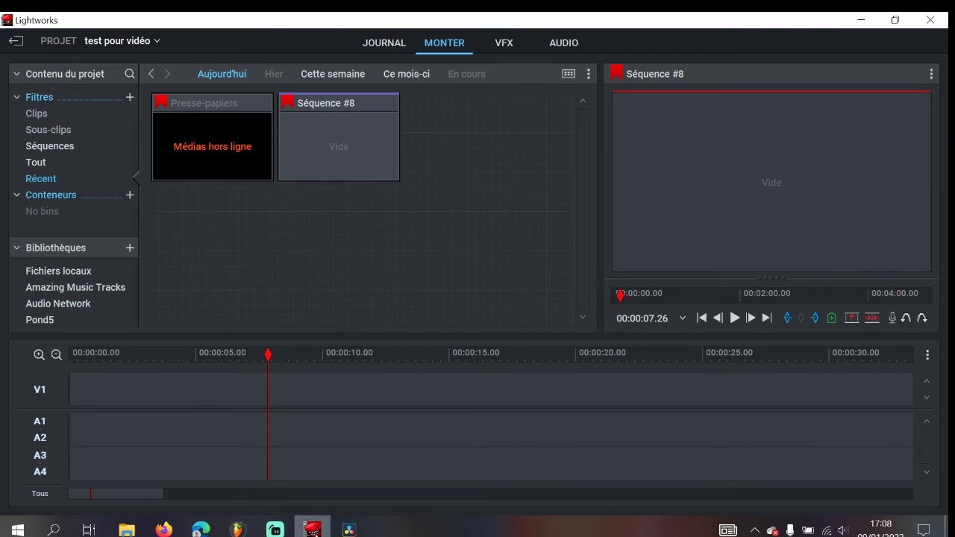
click(347, 529)
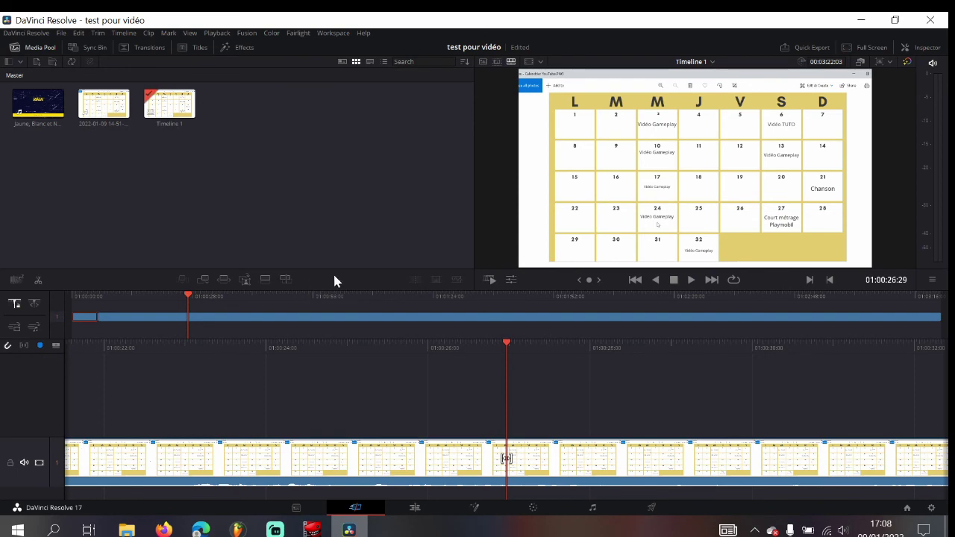
click(321, 531)
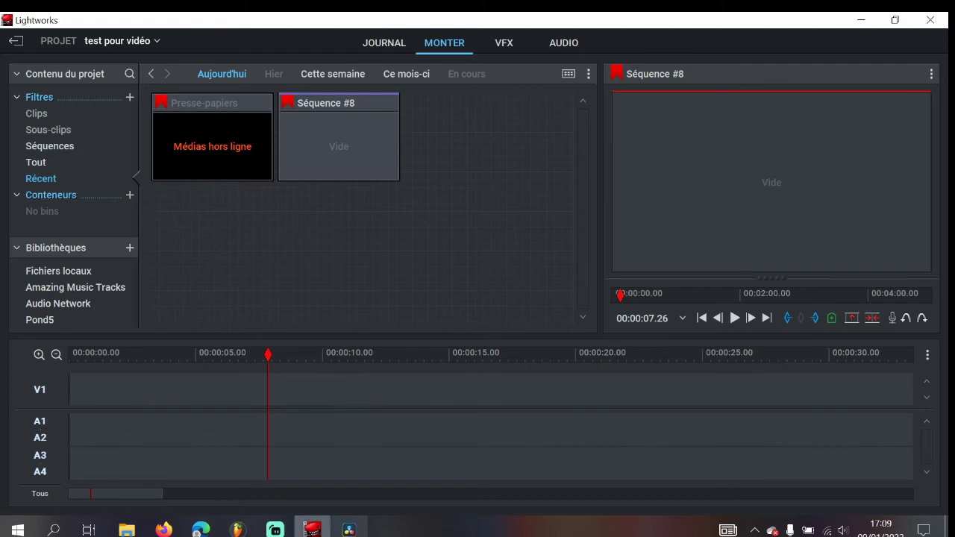
click(348, 529)
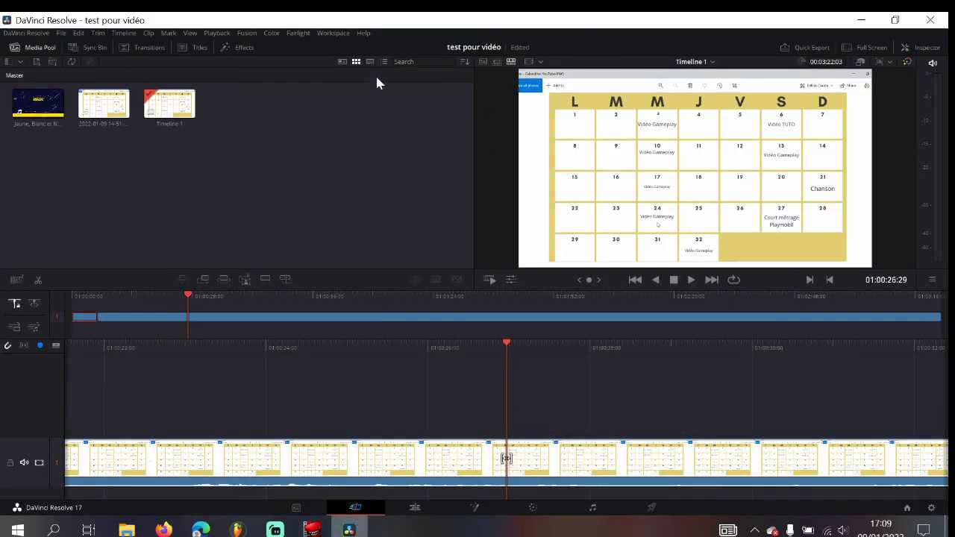
click(312, 530)
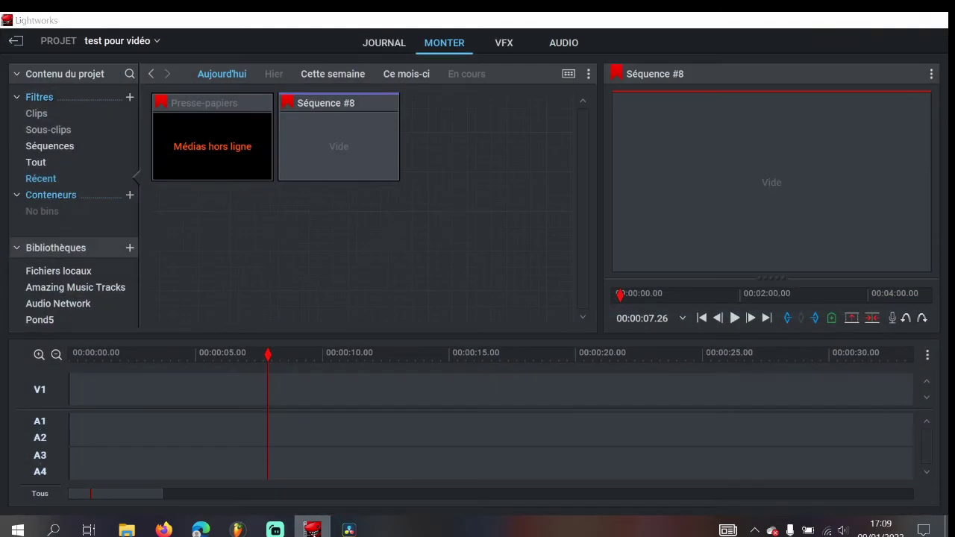
click(349, 529)
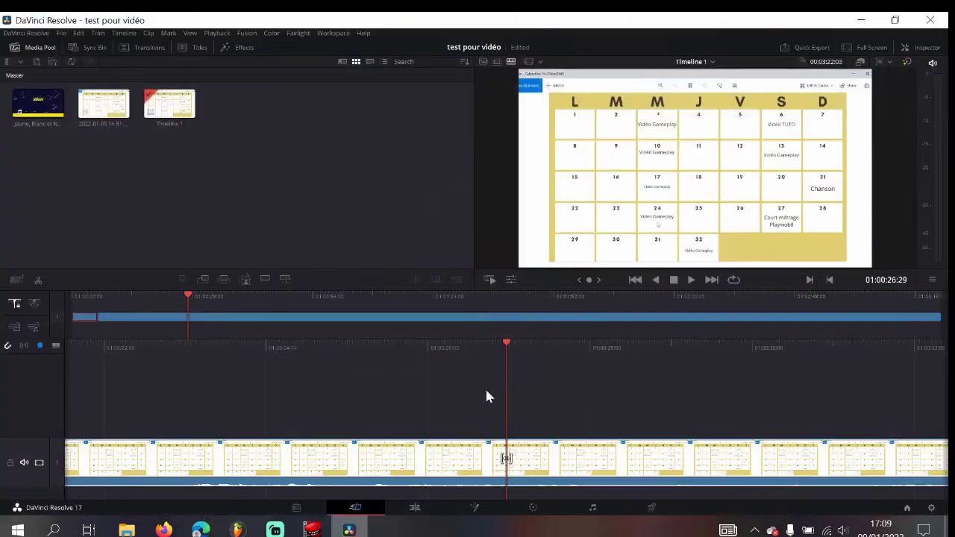
- Minimise DaVinci Resolve and move its desktop shortcut one place further away from the Lightworks shortcut
click(348, 529)
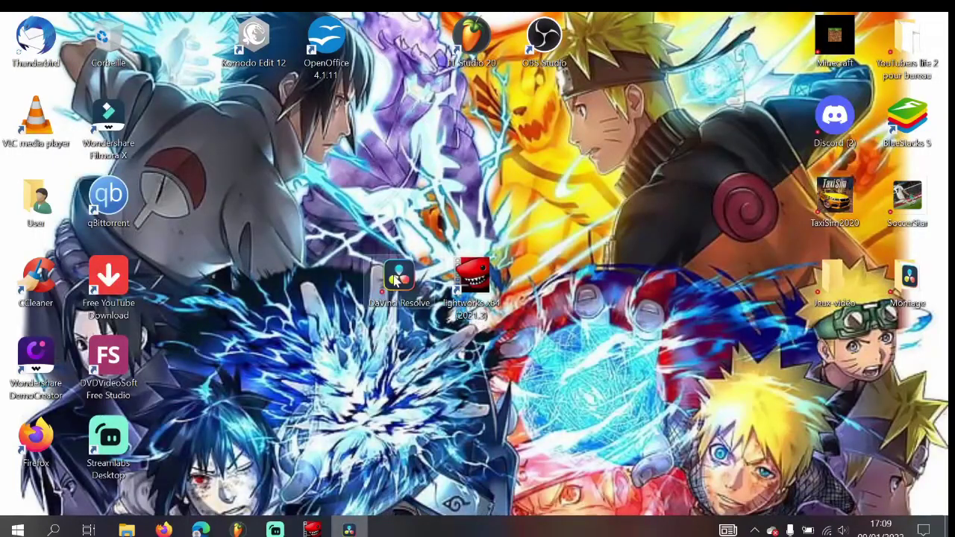
drag(396, 280, 321, 280)
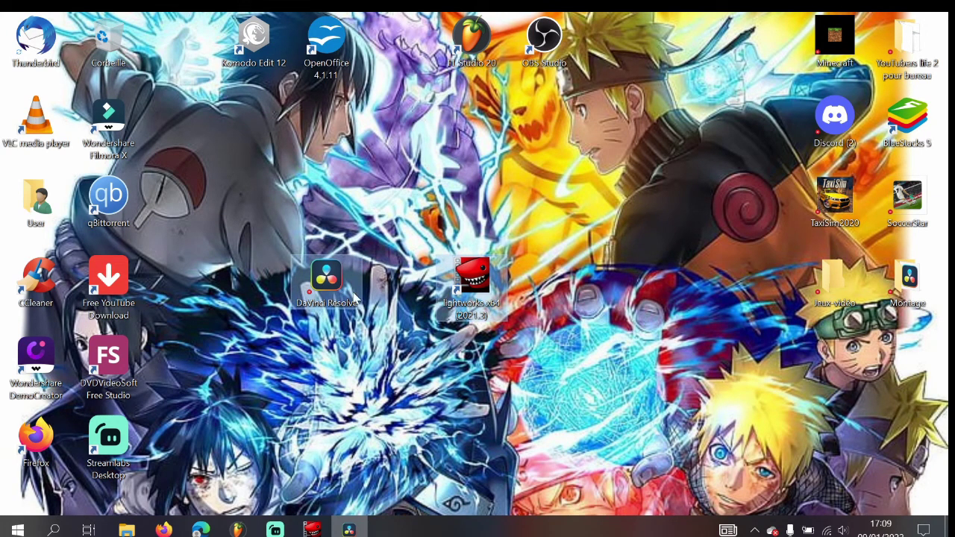